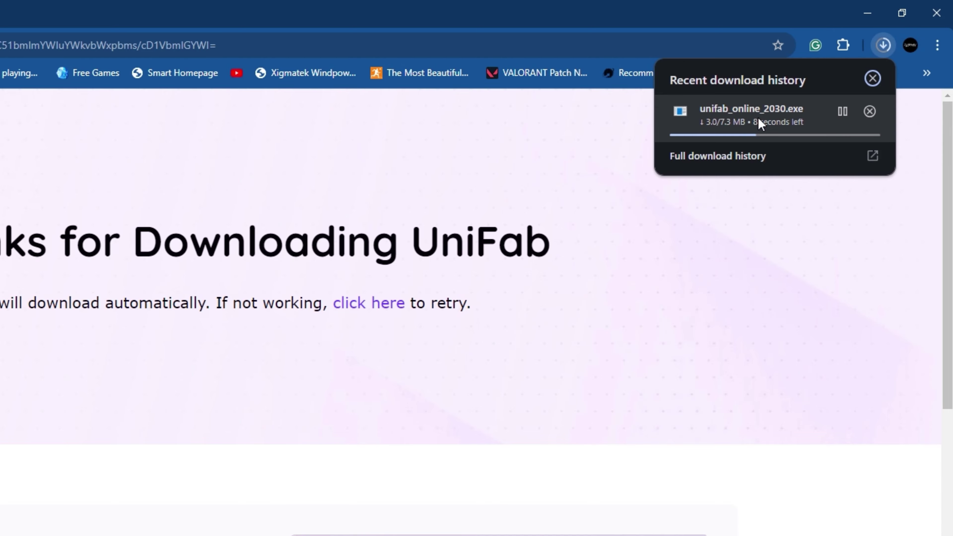
Launch the downloaded UniFab installer unifab_online_2030.exe from Chrome's download history.
{"action": "left_click", "coordinate": [735, 111]}
Run the installer and install UniFab to the default Program Files location, approving the permission prompt.
{"action": "left_click", "coordinate": [292, 418]}
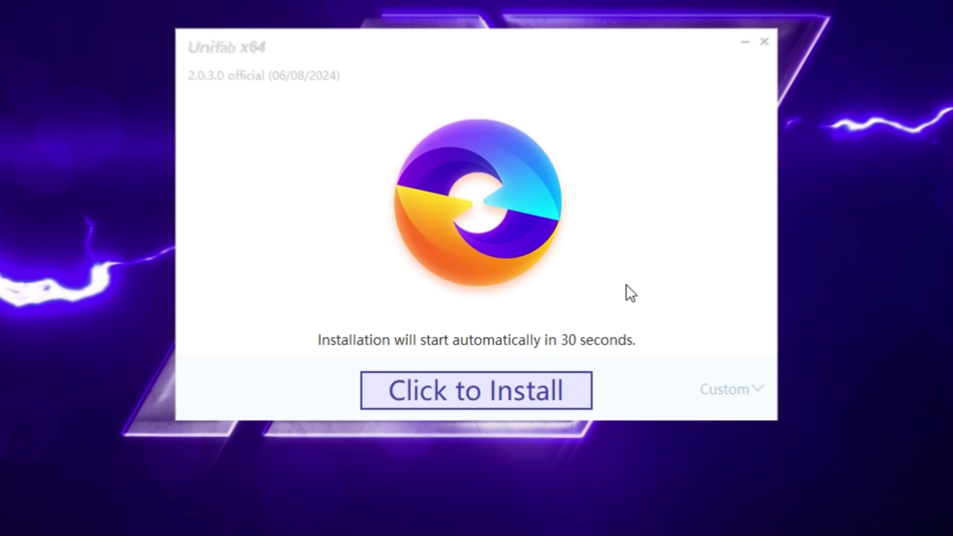
{"action": "left_click", "coordinate": [769, 395]}
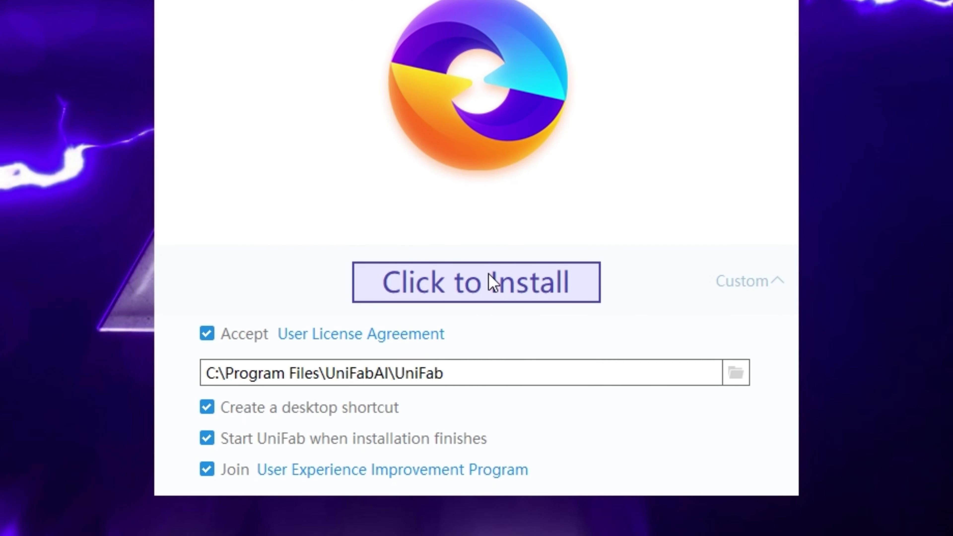
{"action": "left_click", "coordinate": [479, 290]}
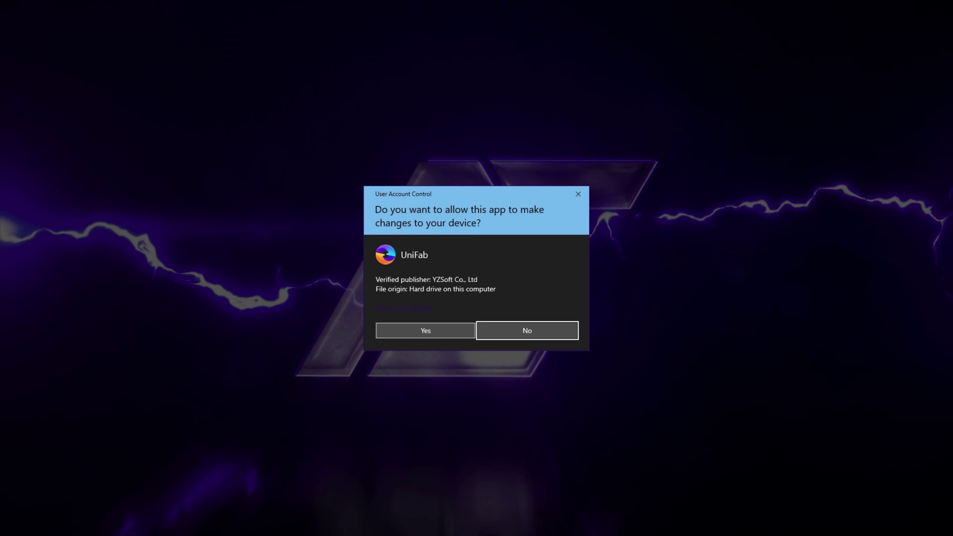
{"action": "left_click", "coordinate": [444, 330]}
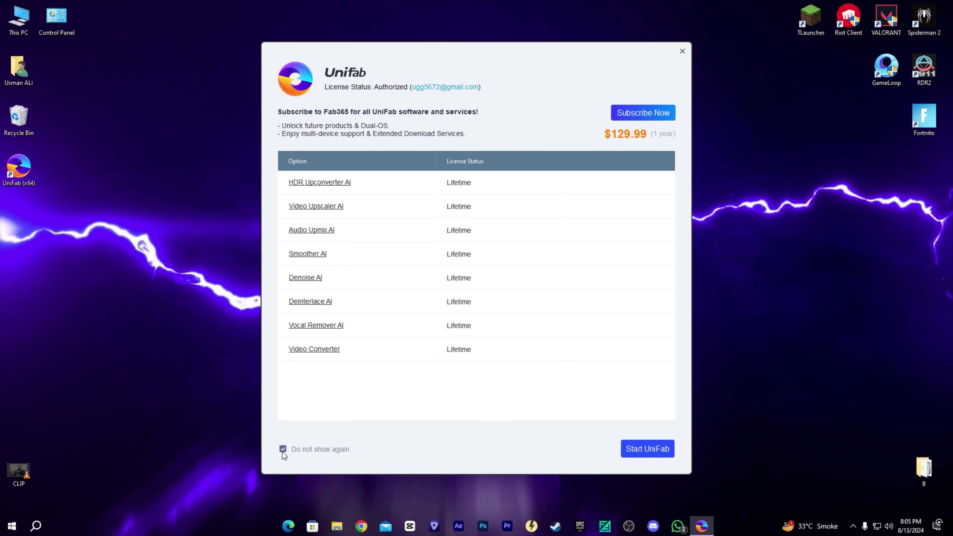
Start UniFab and browse every module from Compressor to Vocal Remover, ending on Upscaler.
{"action": "left_click", "coordinate": [652, 448]}
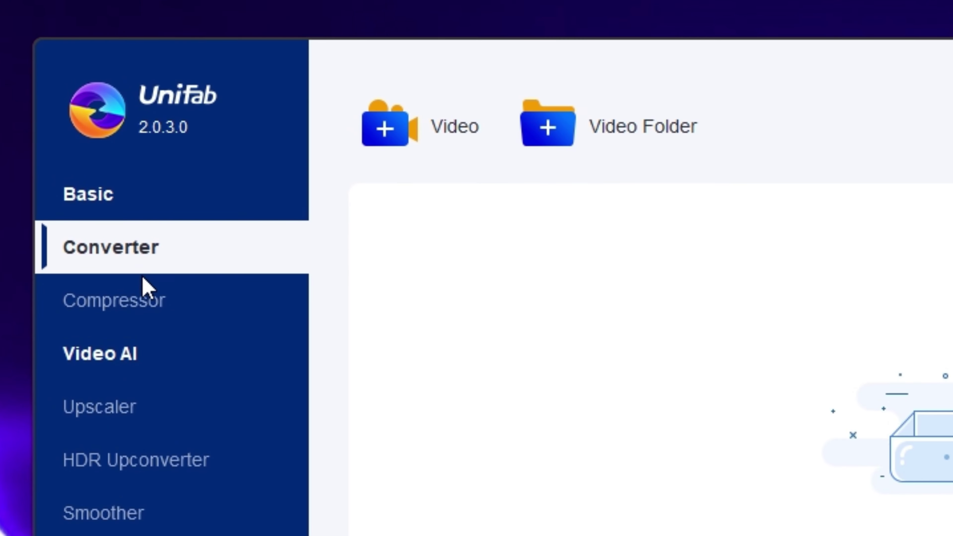
{"action": "left_click", "coordinate": [135, 305]}
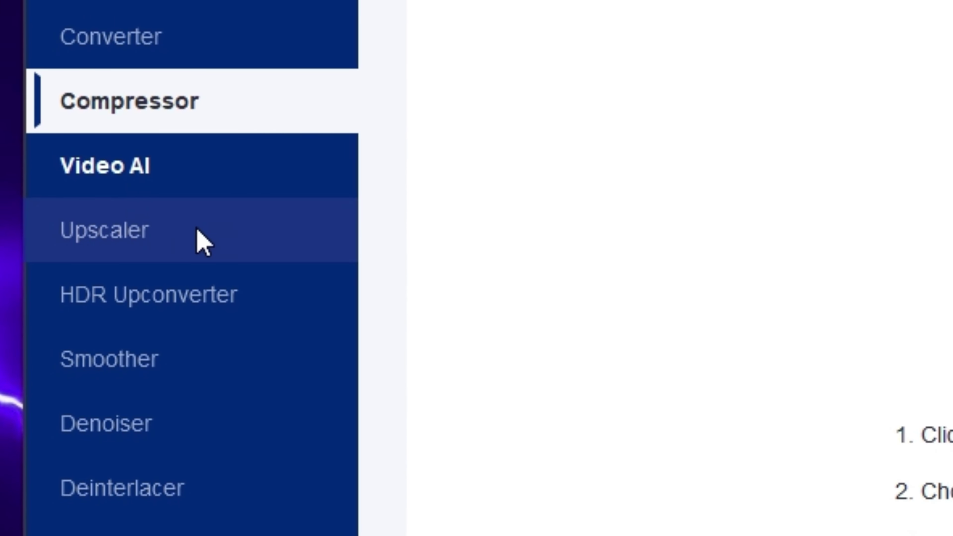
{"action": "left_click", "coordinate": [221, 230]}
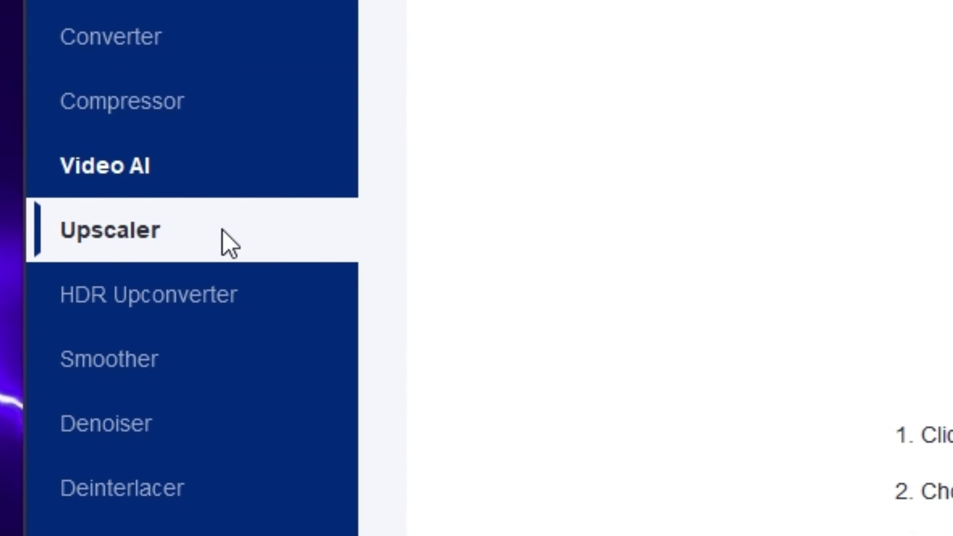
{"action": "left_click", "coordinate": [245, 316]}
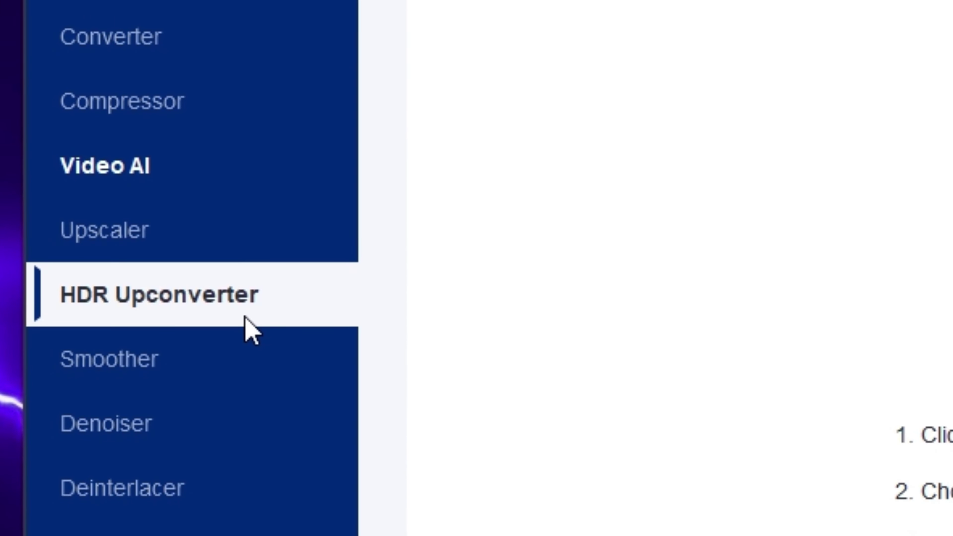
{"action": "left_click", "coordinate": [215, 355]}
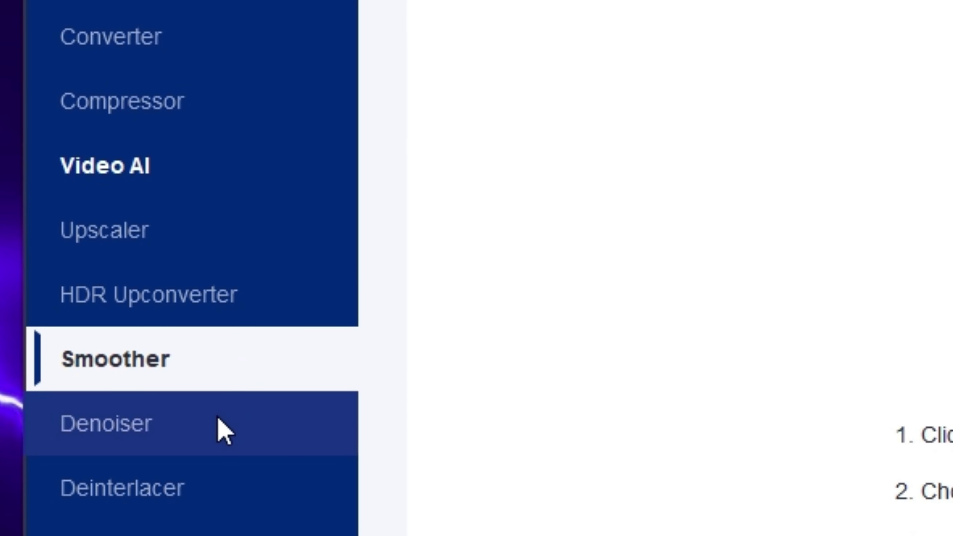
{"action": "left_click", "coordinate": [217, 430]}
{"action": "left_click", "coordinate": [225, 495]}
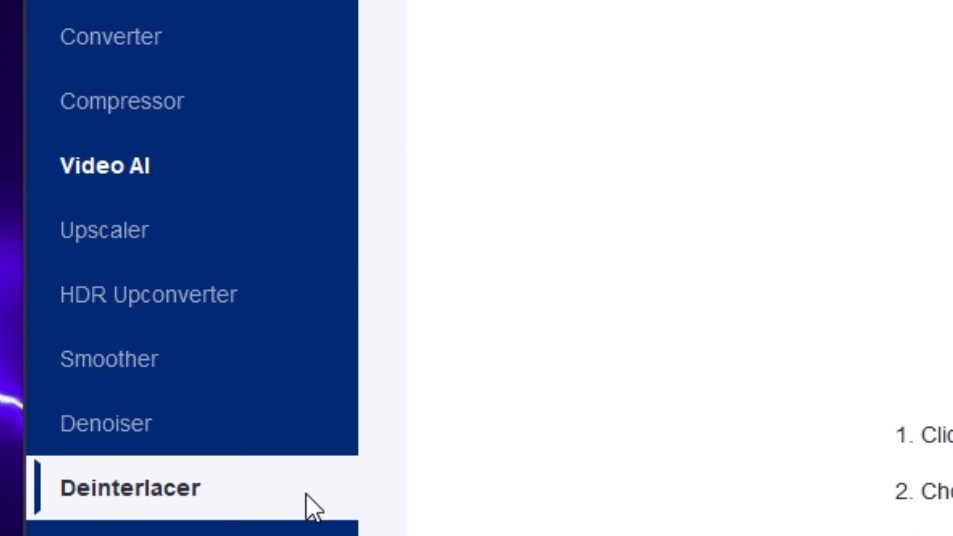
{"action": "left_click", "coordinate": [181, 442]}
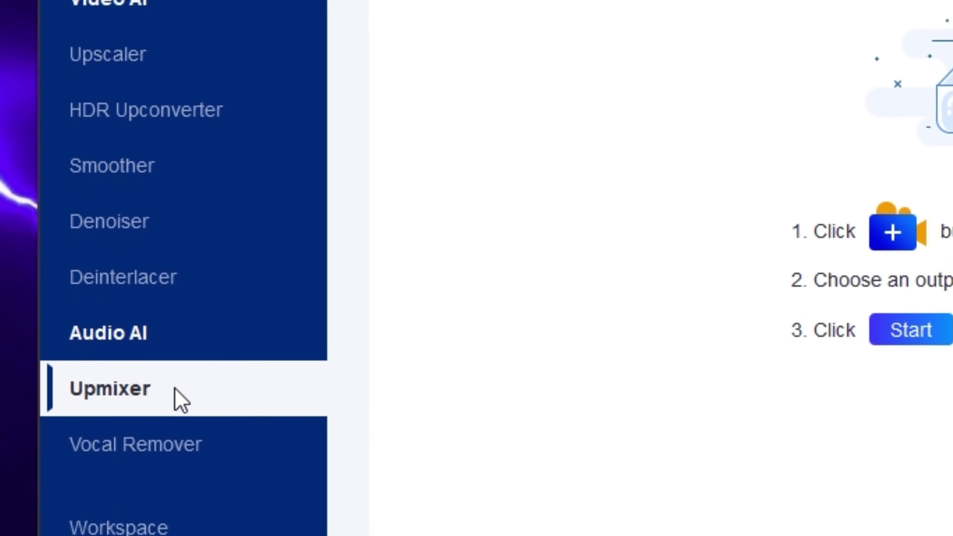
{"action": "left_click", "coordinate": [221, 418]}
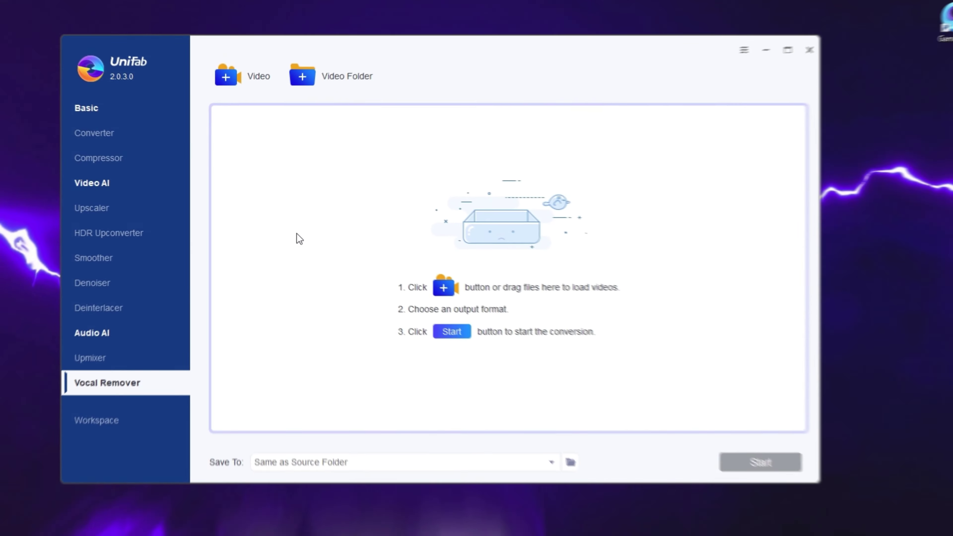
{"action": "left_click", "coordinate": [217, 52]}
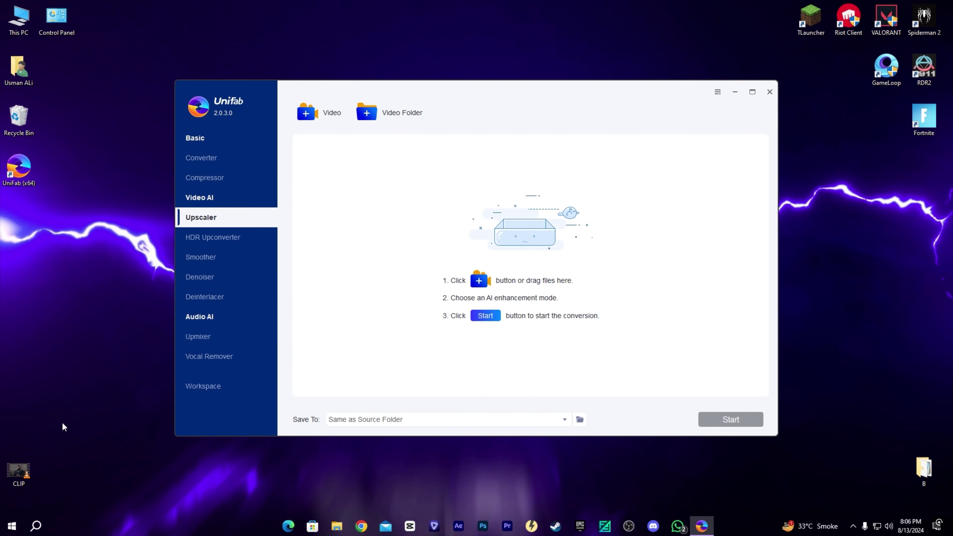
Drag the CLIP video from the desktop into the Upscaler queue.
{"action": "left_click_drag", "start_coordinate": [18, 471], "coordinate": [79, 380]}
{"action": "left_click_drag", "start_coordinate": [38, 324], "coordinate": [497, 307]}
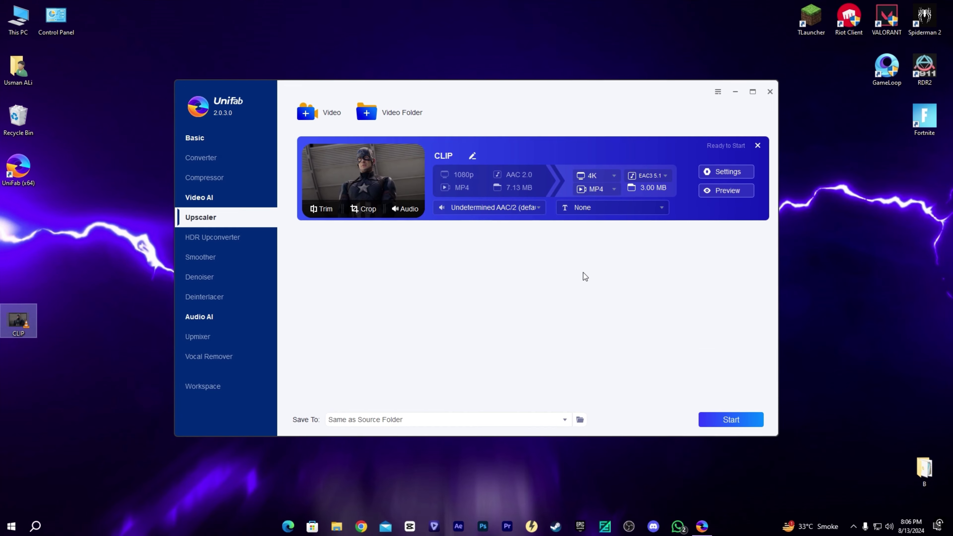
{"action": "mouse_move", "coordinate": [369, 173]}
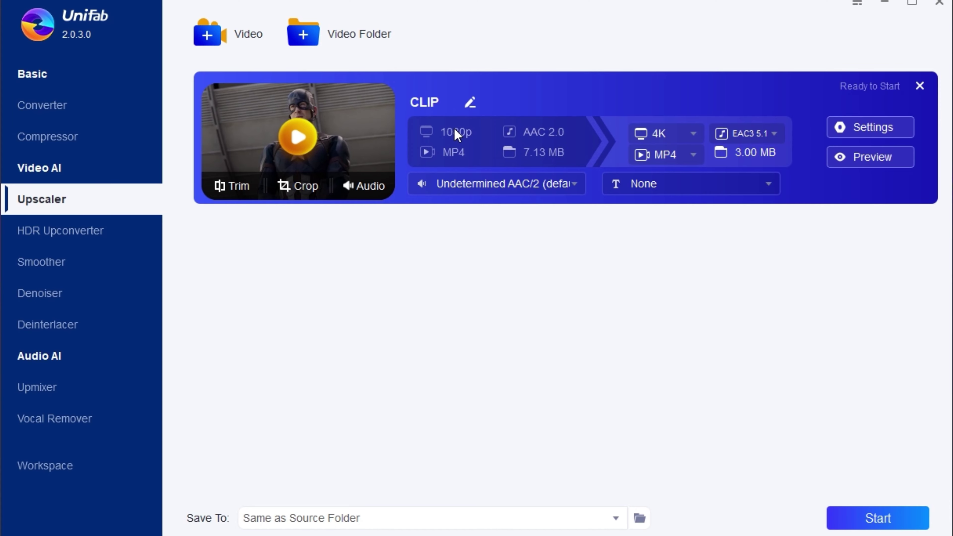
Keep the upscale output at 4K resolution, EAC3 5.1 audio and MP4 format.
{"action": "left_click", "coordinate": [665, 134]}
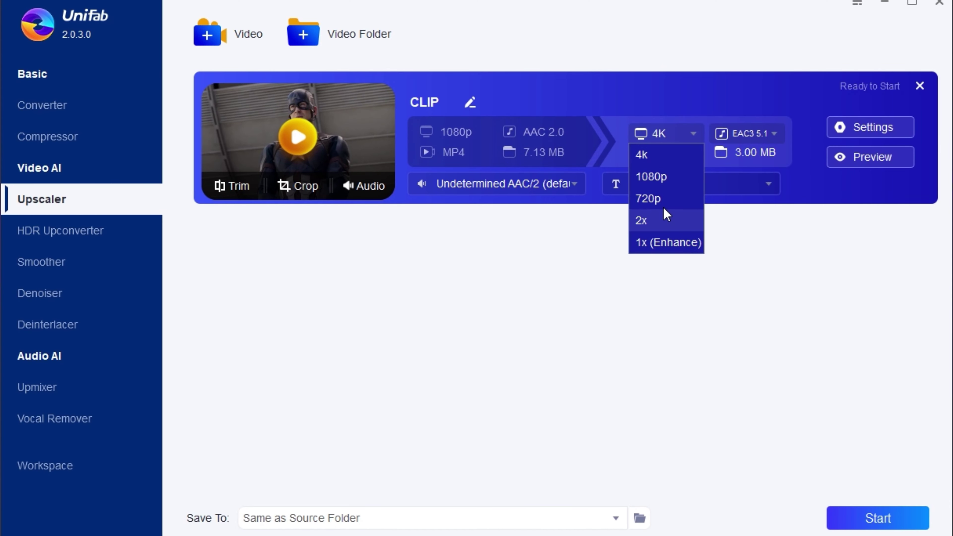
{"action": "left_click", "coordinate": [665, 155]}
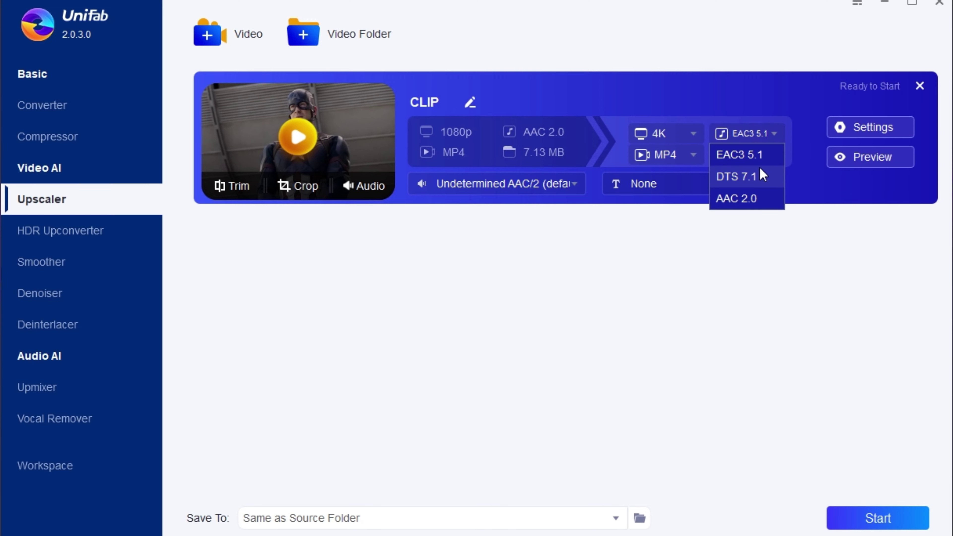
{"action": "left_click", "coordinate": [762, 157]}
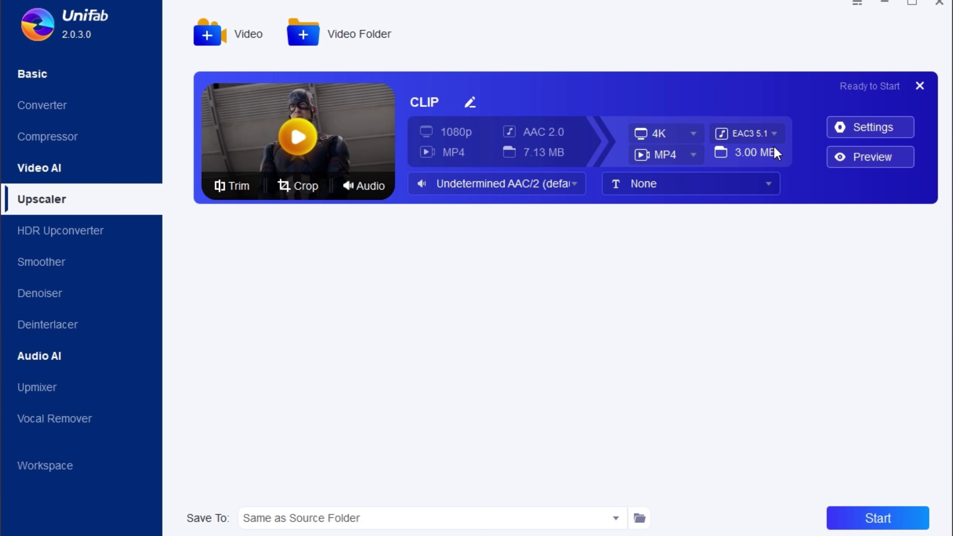
{"action": "left_click", "coordinate": [697, 161]}
{"action": "left_click", "coordinate": [696, 161]}
Raise CLIP's upscale quality to High, keeping 8bit depth, and apply the settings.
{"action": "left_click", "coordinate": [871, 126]}
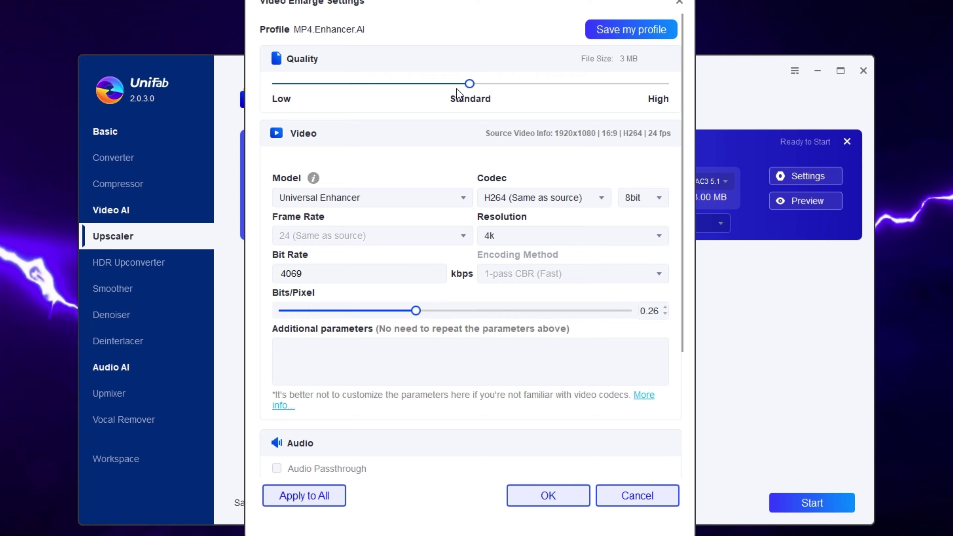
{"action": "left_click_drag", "start_coordinate": [470, 89], "coordinate": [682, 111]}
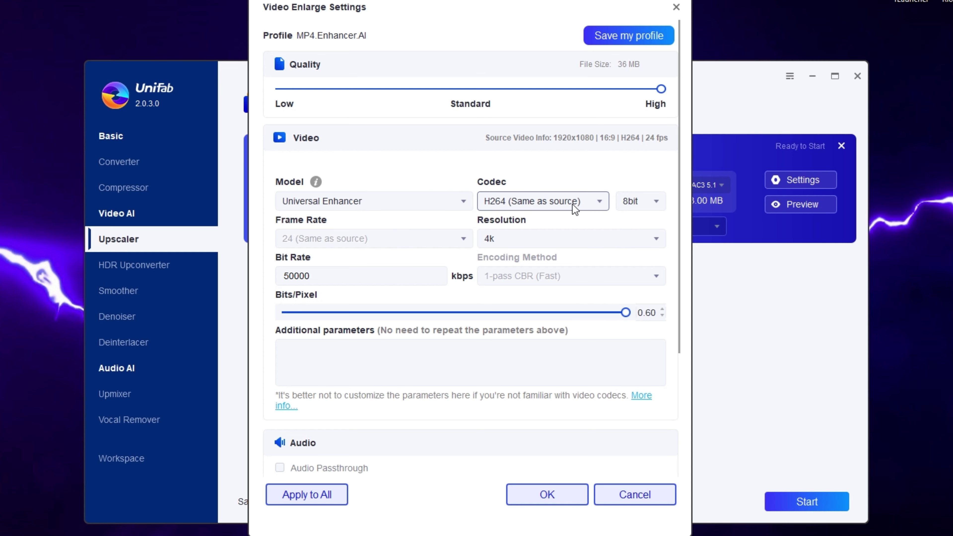
{"action": "left_click", "coordinate": [655, 202]}
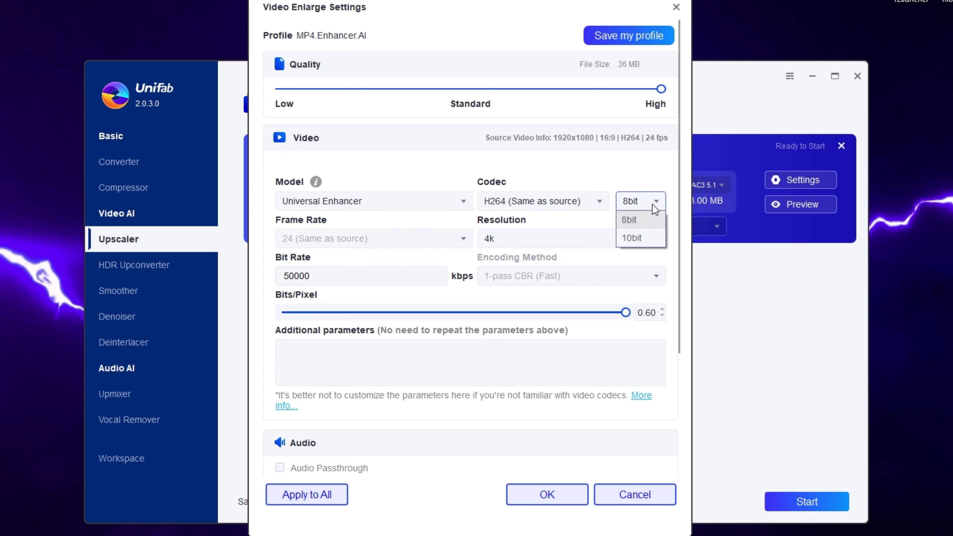
{"action": "left_click", "coordinate": [652, 205]}
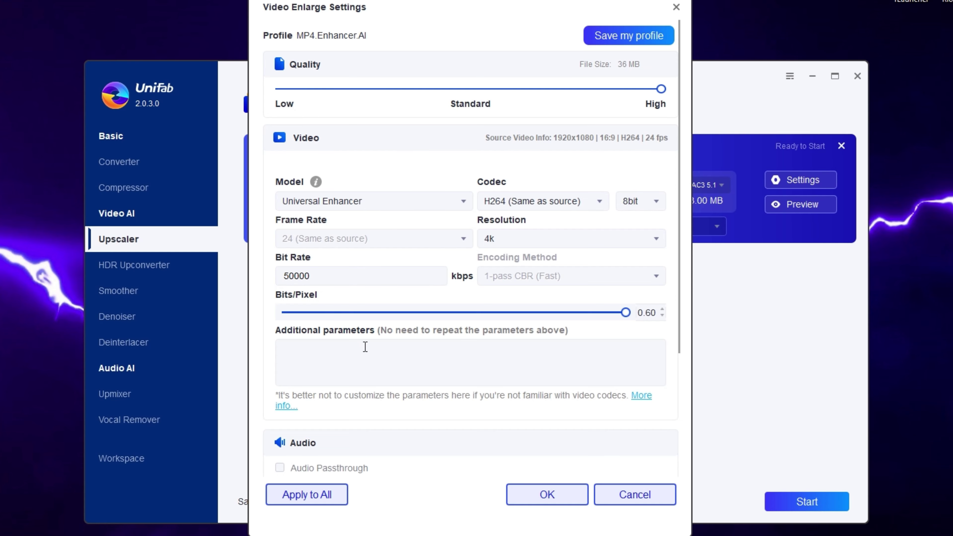
{"action": "scroll", "coordinate": [372, 352], "scroll_direction": "down", "scroll_amount": 5}
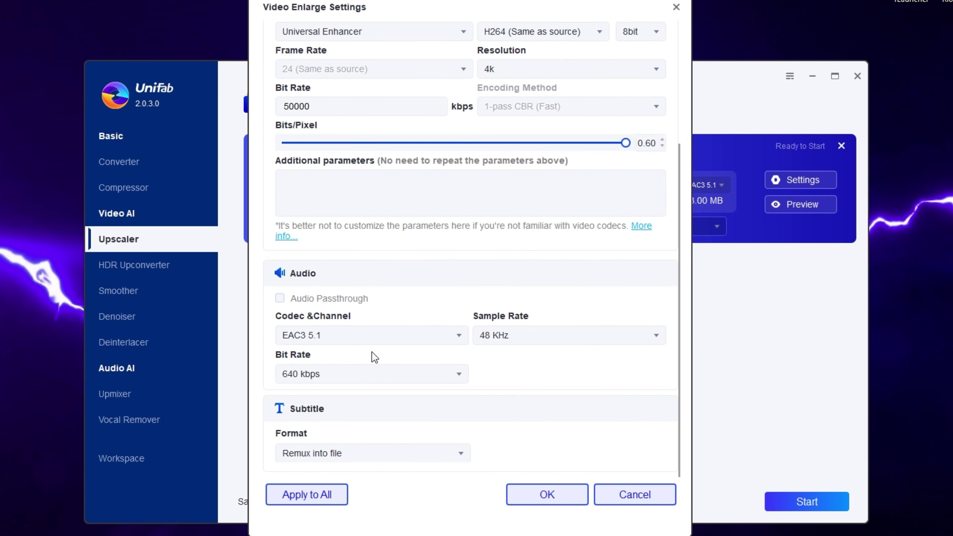
{"action": "scroll", "coordinate": [372, 352], "scroll_direction": "up", "scroll_amount": 5}
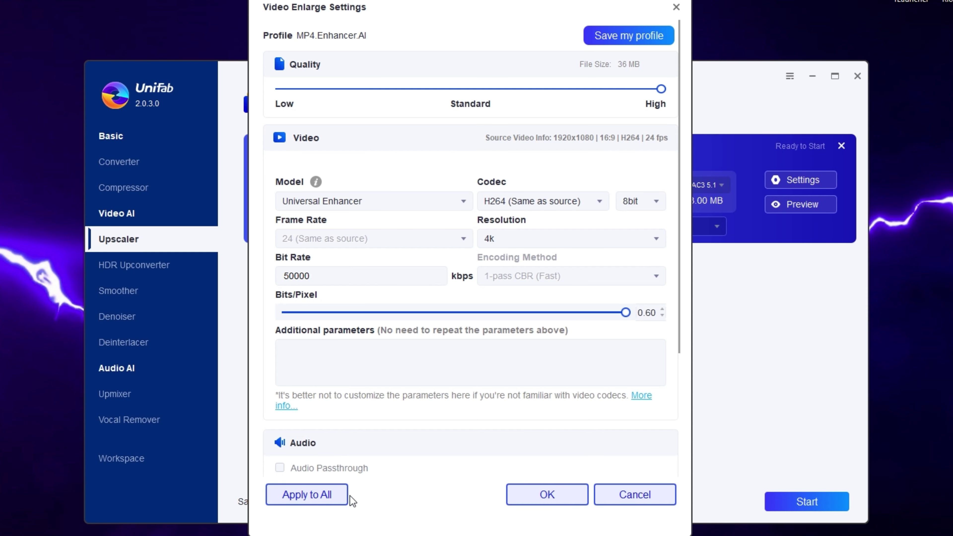
{"action": "left_click", "coordinate": [521, 495]}
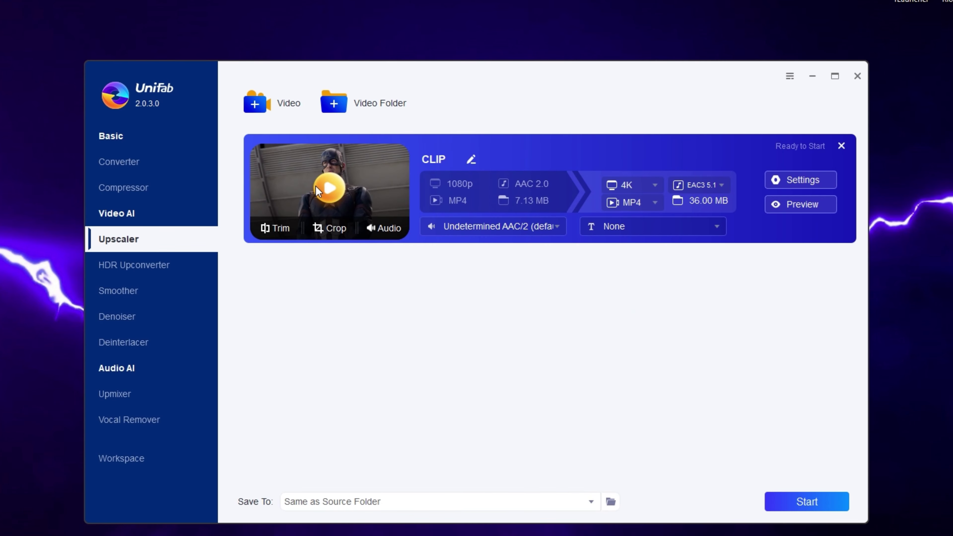
Start the 4K upscale of CLIP.
{"action": "left_click", "coordinate": [809, 501]}
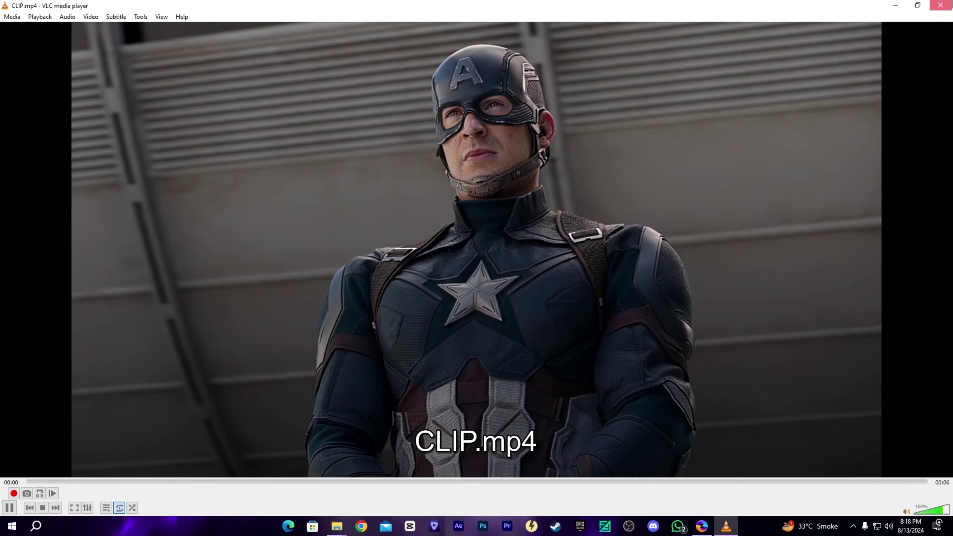
Close VLC after checking the upscaled CLIP.mp4.
{"action": "left_click", "coordinate": [941, 5]}
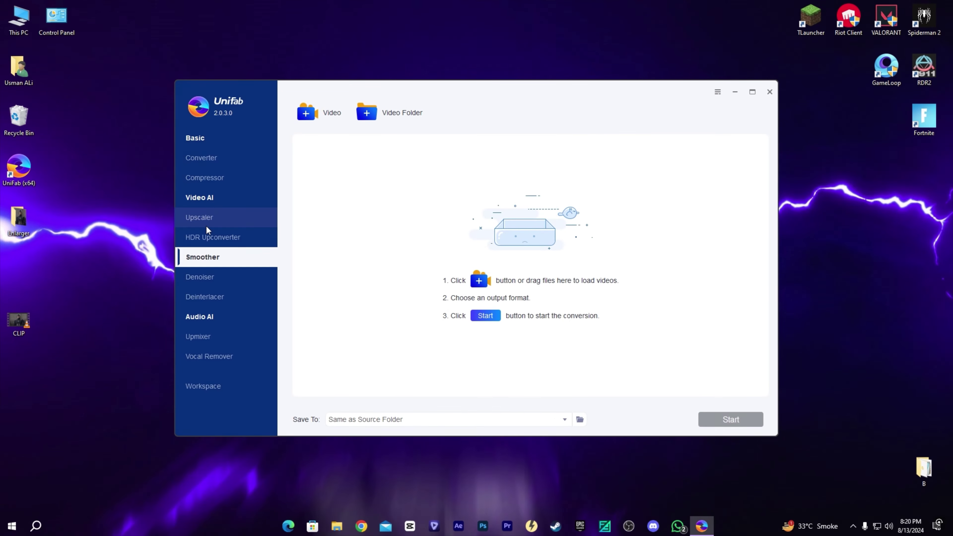
Load the upscaled CLIP from the Enlarger folder into the Smoother.
{"action": "left_click", "coordinate": [206, 220]}
{"action": "left_click", "coordinate": [203, 258]}
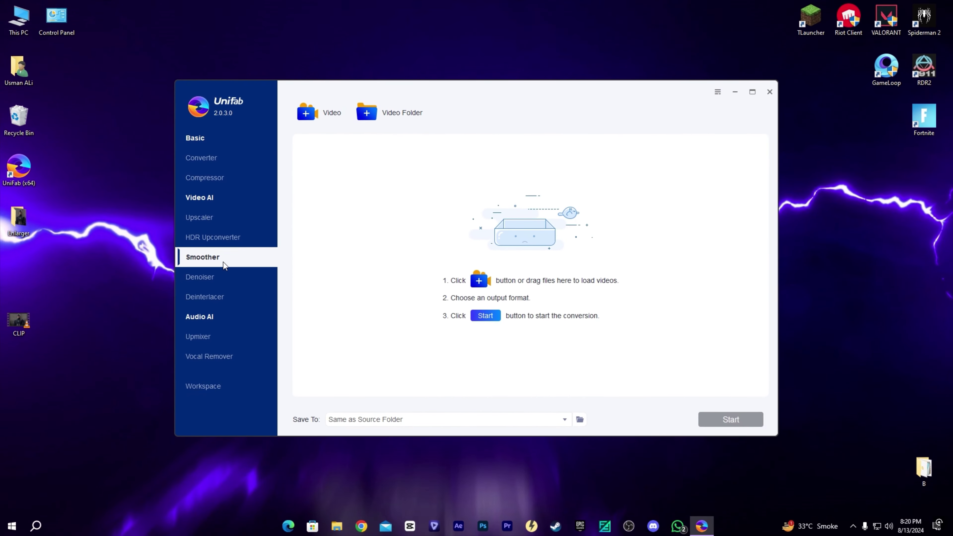
{"action": "double_click", "coordinate": [18, 227]}
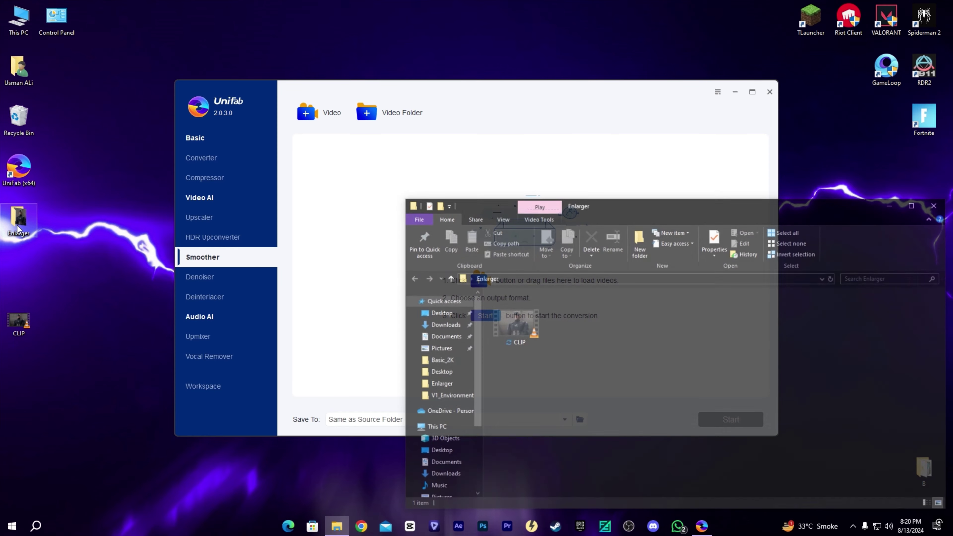
{"action": "left_click_drag", "start_coordinate": [514, 337], "coordinate": [338, 303]}
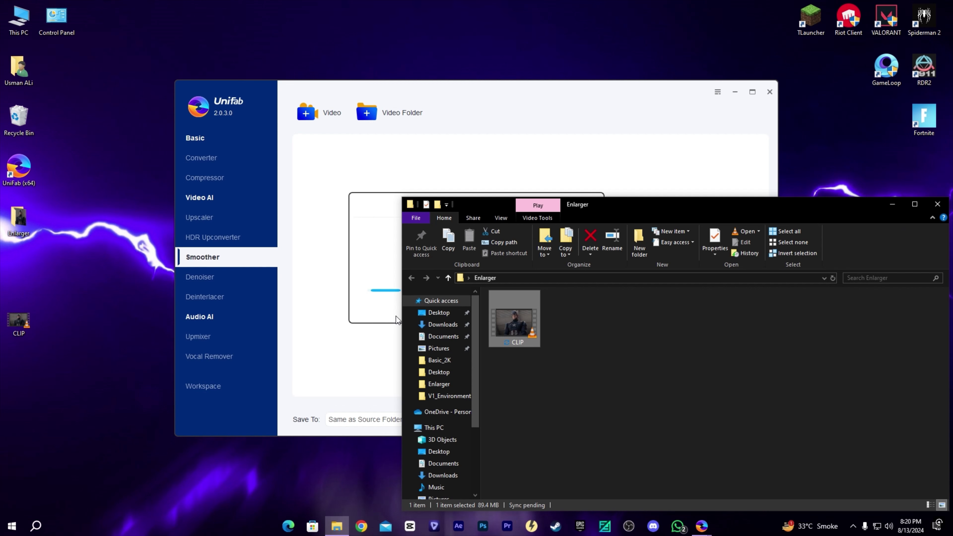
{"action": "left_click", "coordinate": [337, 526]}
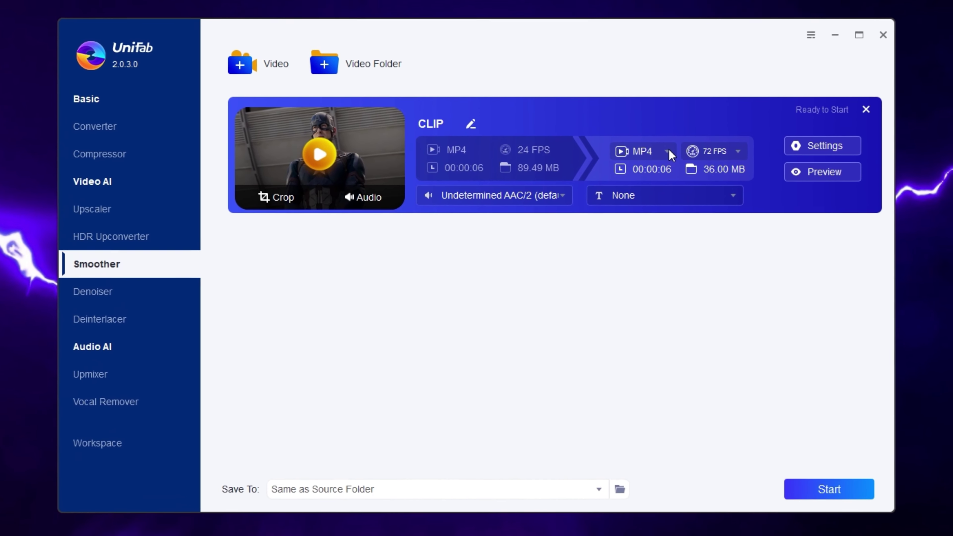
Keep the Smoother output as MP4, set it to 60 FPS, and open Video Enlarge Settings.
{"action": "left_click", "coordinate": [668, 150]}
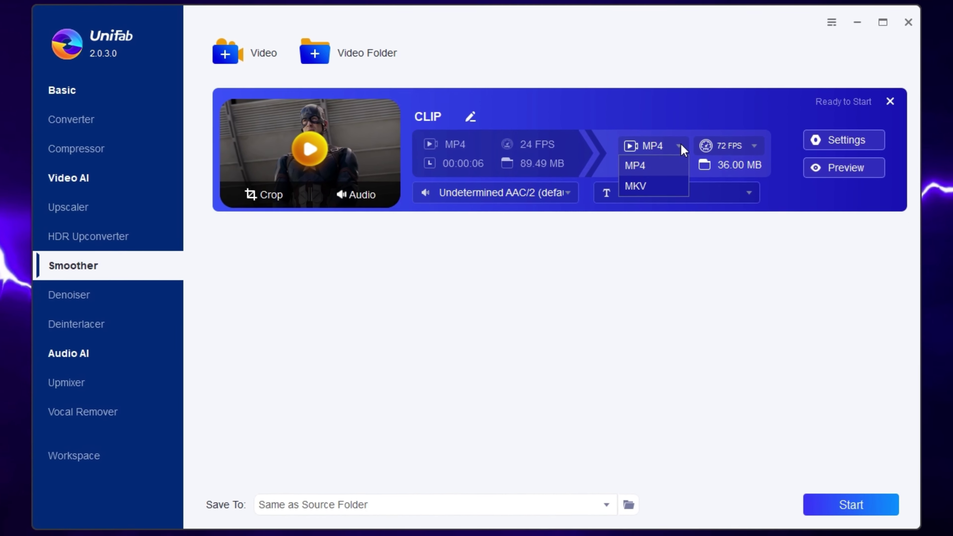
{"action": "left_click", "coordinate": [670, 150]}
{"action": "left_click", "coordinate": [724, 146]}
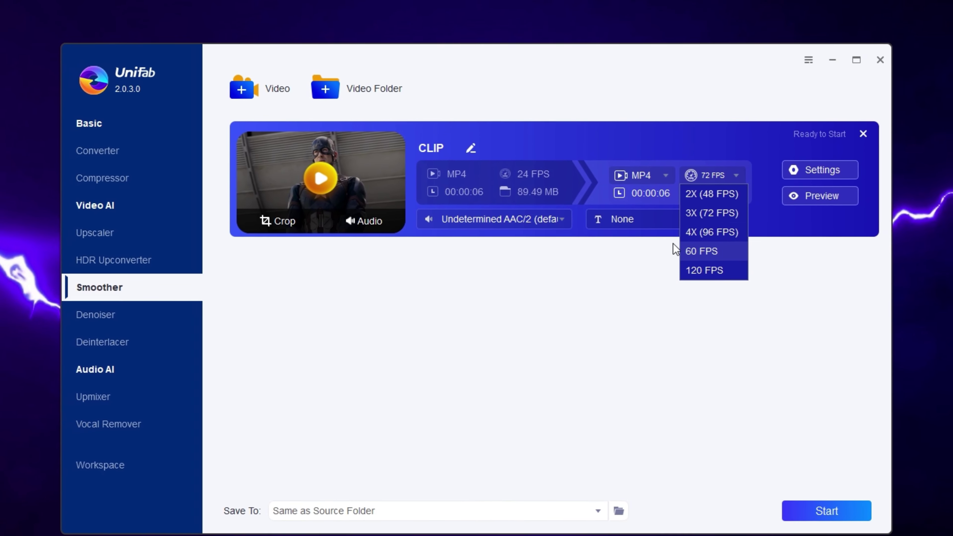
{"action": "left_click", "coordinate": [702, 256]}
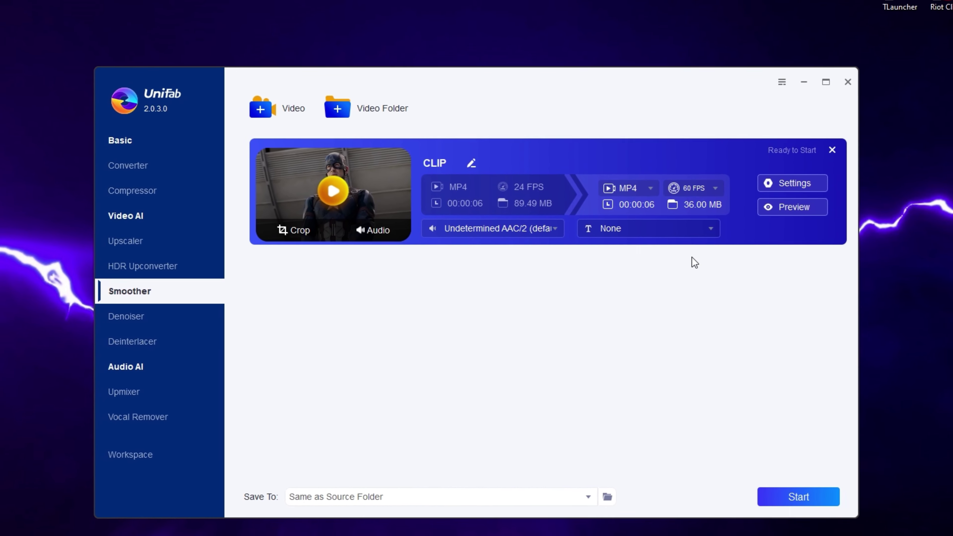
{"action": "left_click", "coordinate": [800, 181]}
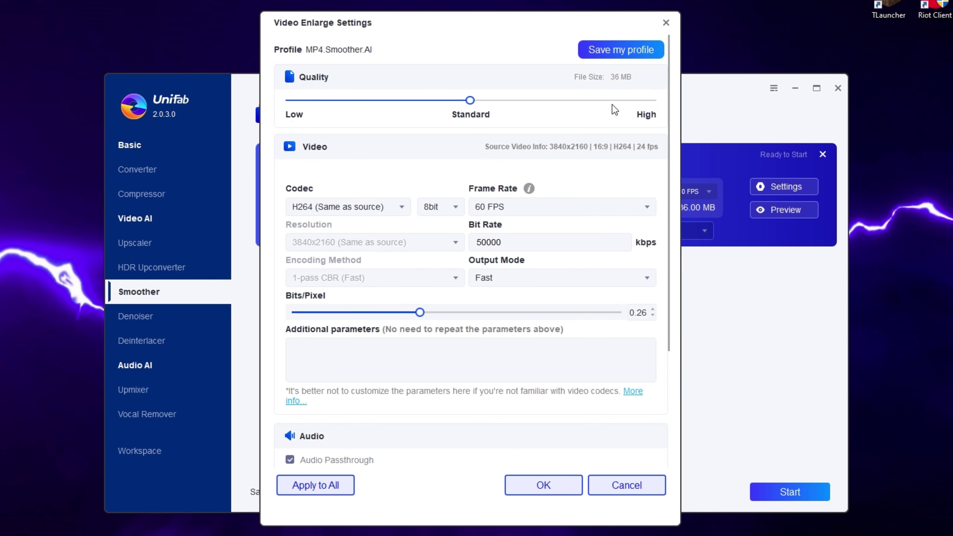
Set Quality to High and Output Mode to High Quality, keeping 60 FPS, then confirm.
{"action": "left_click", "coordinate": [655, 102]}
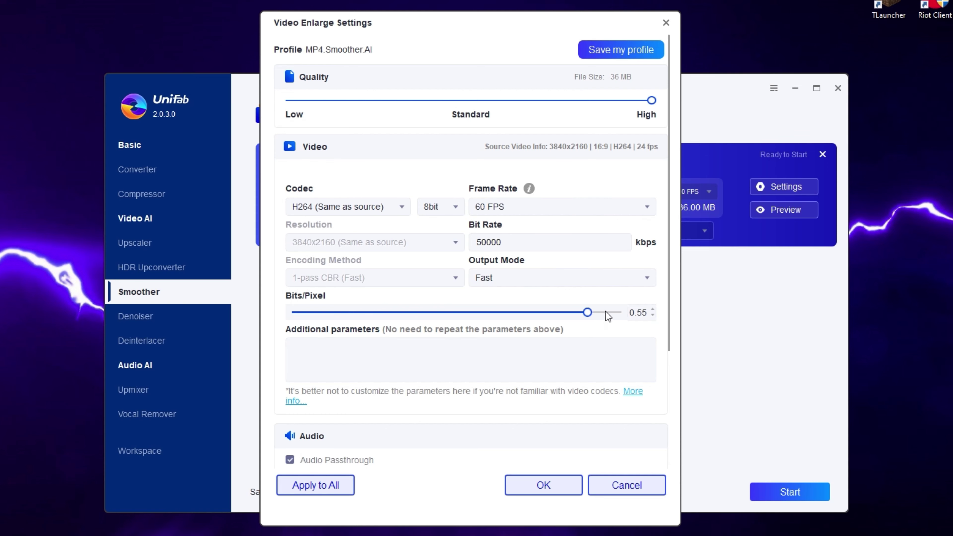
{"action": "left_click", "coordinate": [652, 274]}
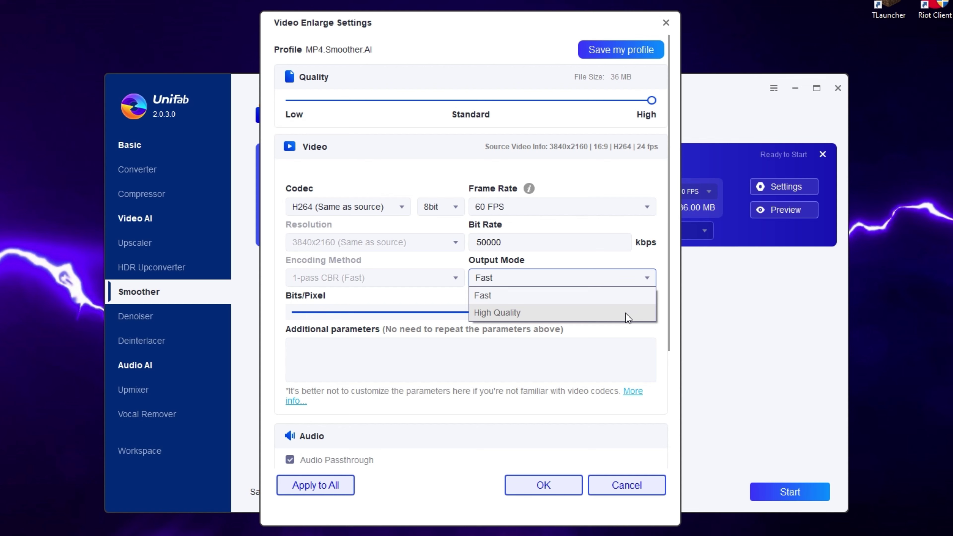
{"action": "left_click", "coordinate": [539, 315]}
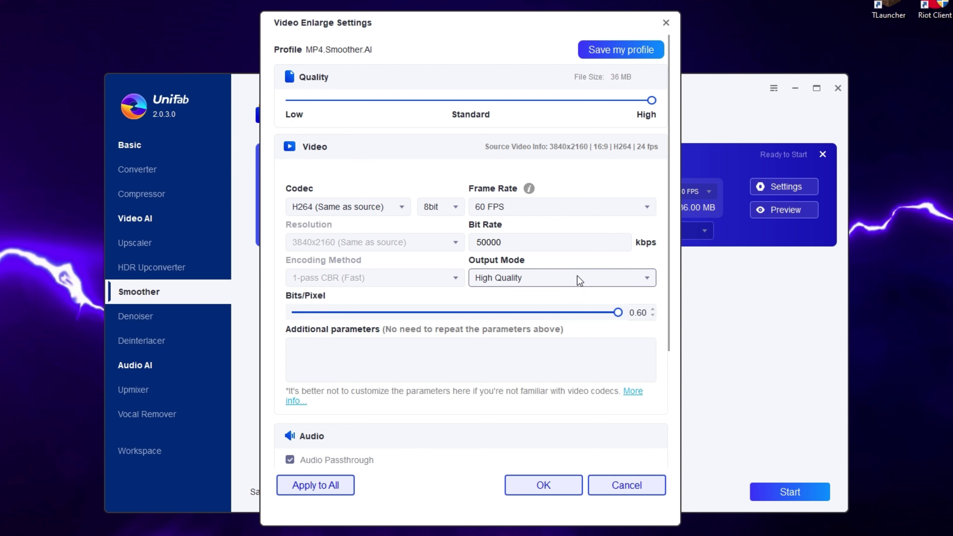
{"action": "left_click", "coordinate": [506, 205]}
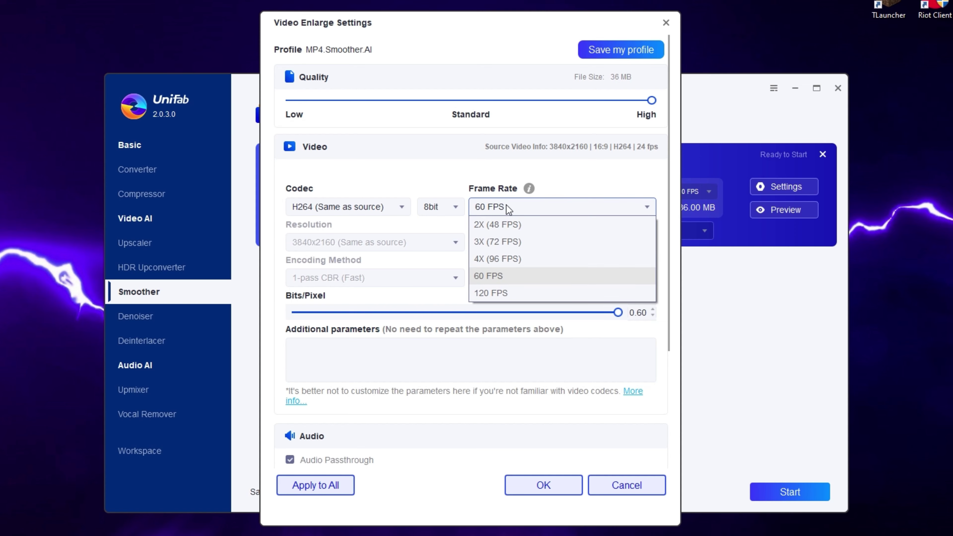
{"action": "left_click", "coordinate": [506, 205]}
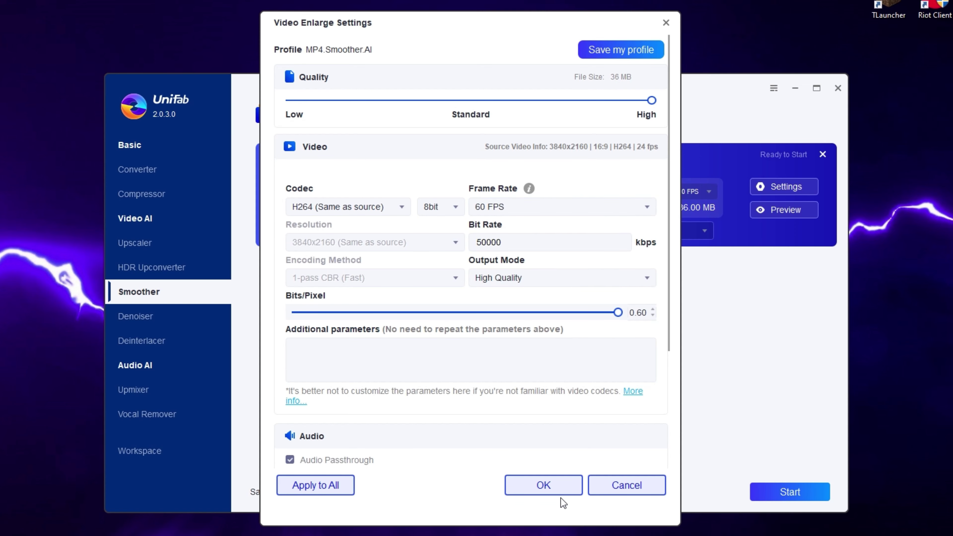
{"action": "left_click", "coordinate": [564, 486]}
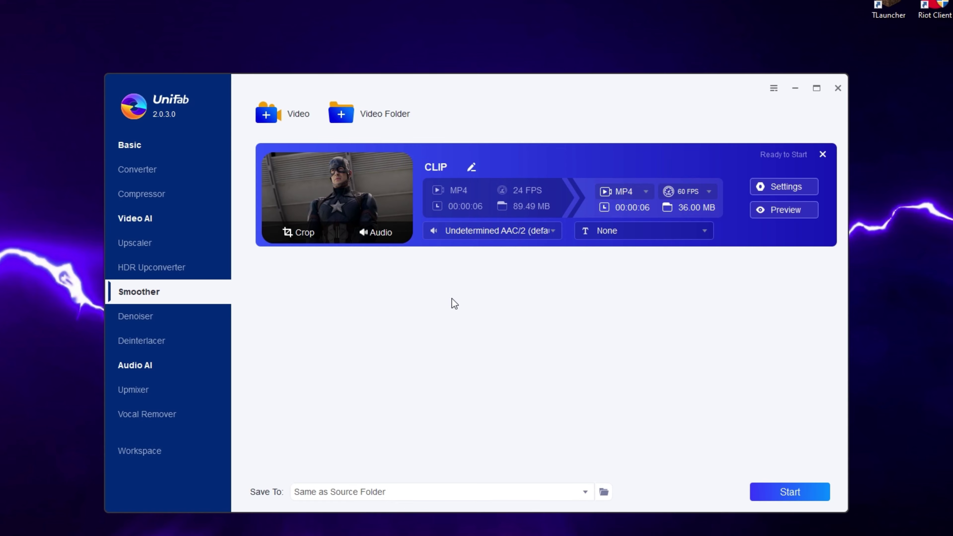
Start the 60 FPS smoothing job for CLIP.
{"action": "left_click", "coordinate": [798, 495]}
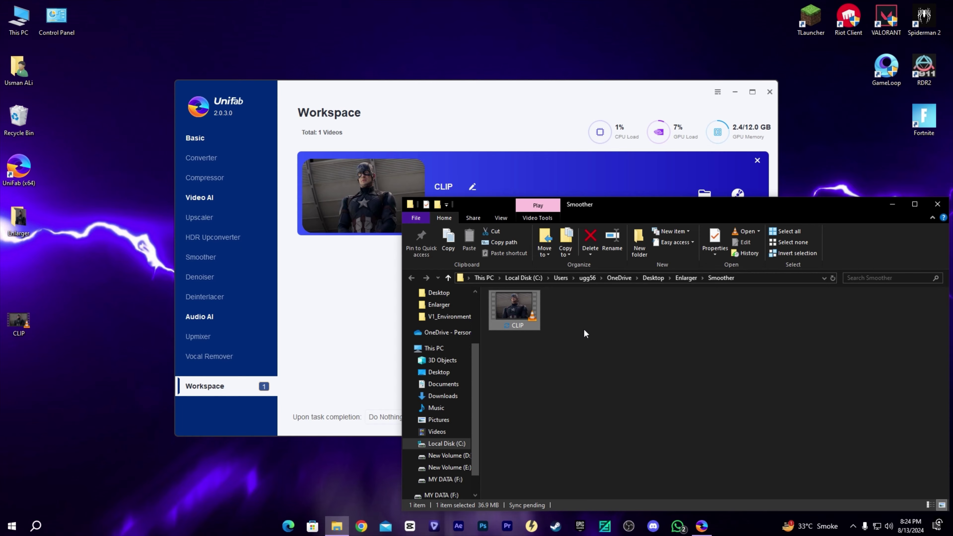
{"action": "double_click", "coordinate": [528, 310]}
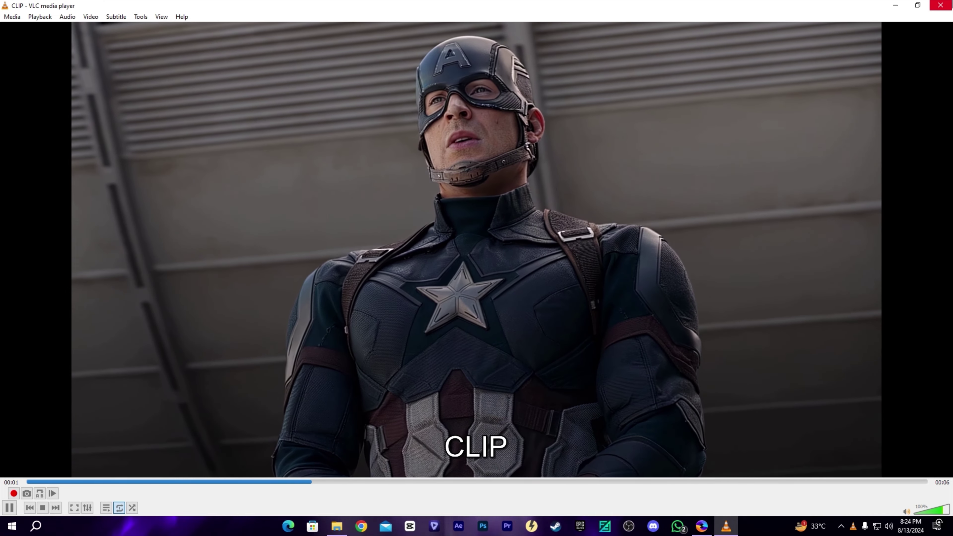
{"action": "left_click", "coordinate": [940, 5]}
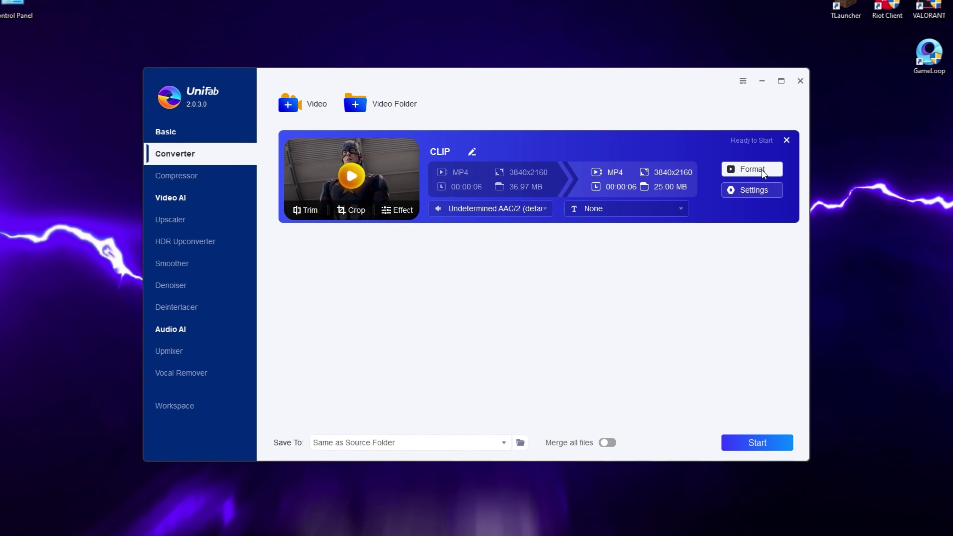
Review the Converter and Compressor output profiles, keeping MOV 3840x2160 output.
{"action": "left_click", "coordinate": [729, 171]}
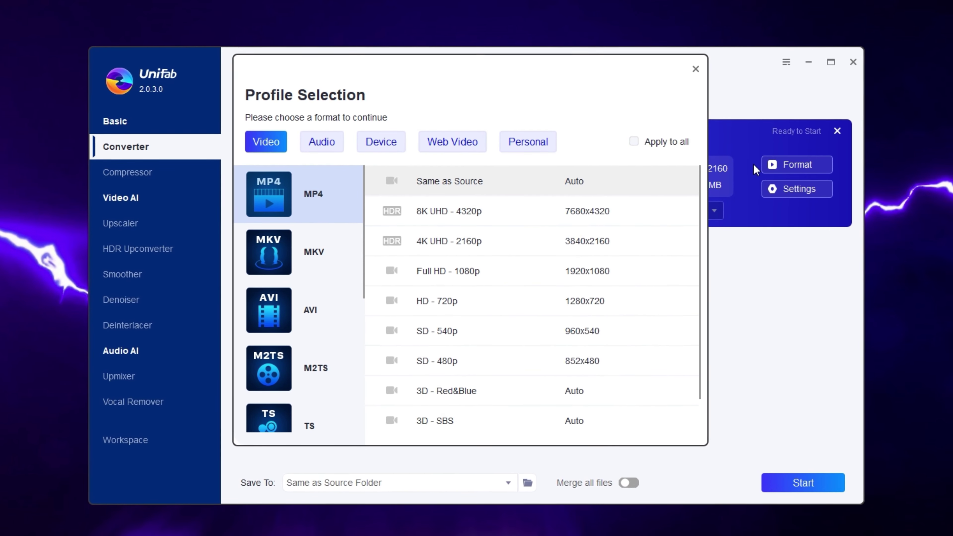
{"action": "left_click", "coordinate": [696, 68]}
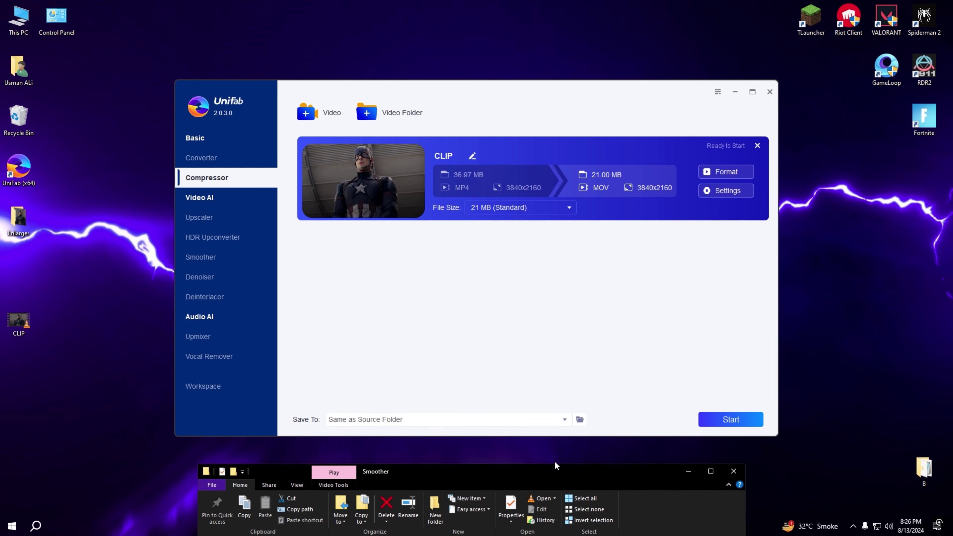
{"action": "left_click", "coordinate": [684, 475]}
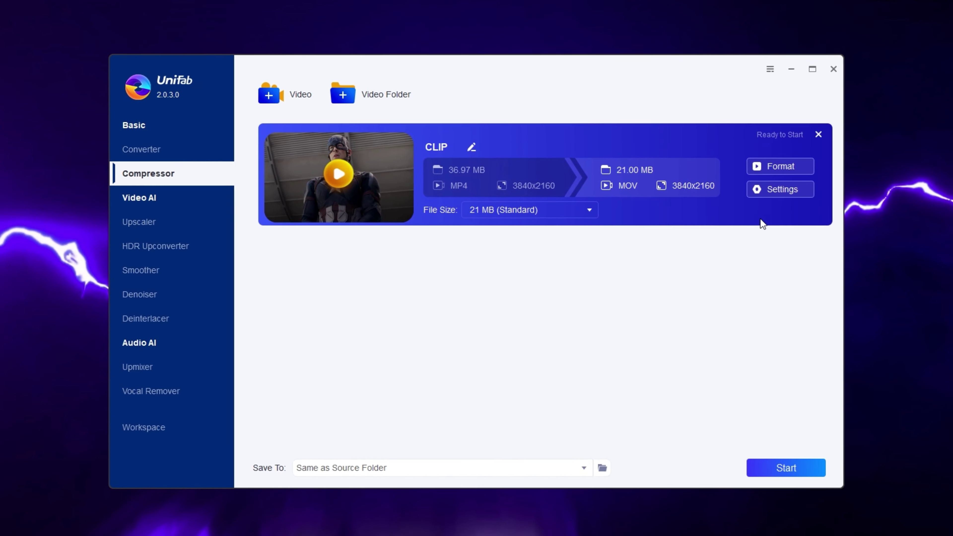
{"action": "left_click", "coordinate": [729, 176]}
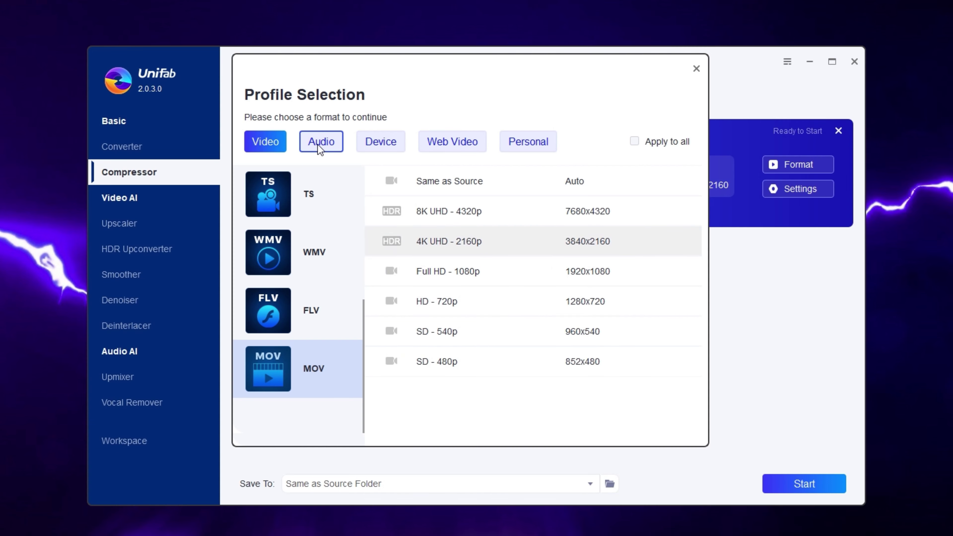
{"action": "left_click", "coordinate": [696, 70]}
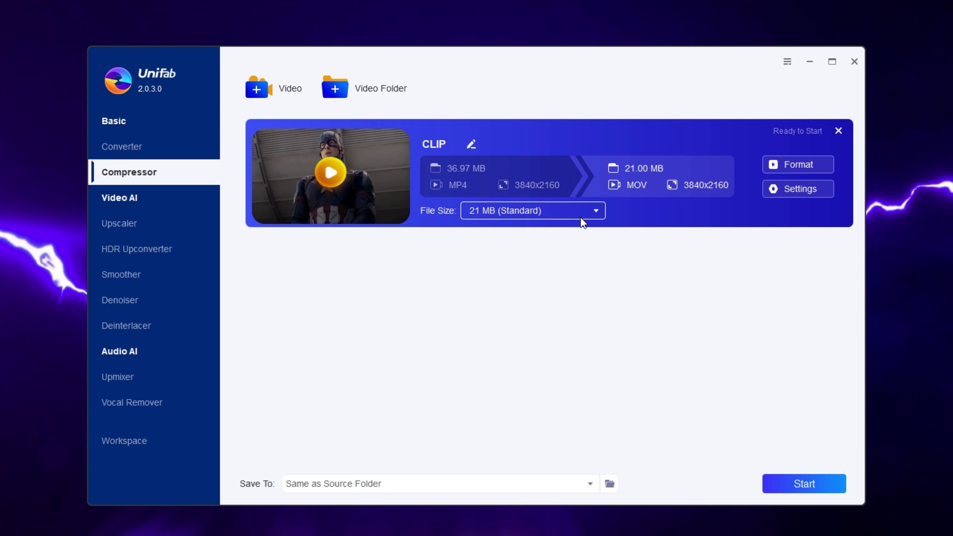
Keep the 21 MB (Standard) target size and raise Denoiser quality to High at 50000 kbps.
{"action": "left_click", "coordinate": [576, 211]}
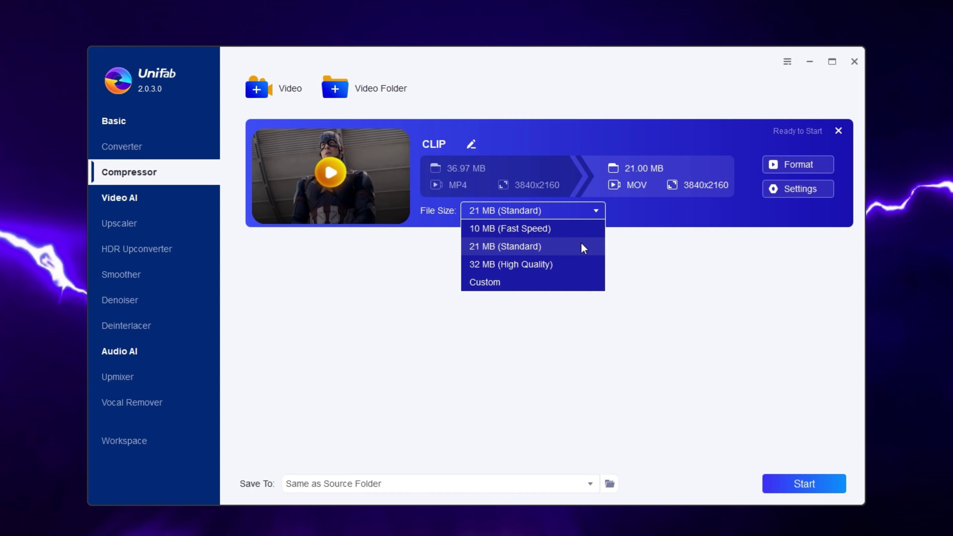
{"action": "left_click", "coordinate": [574, 246]}
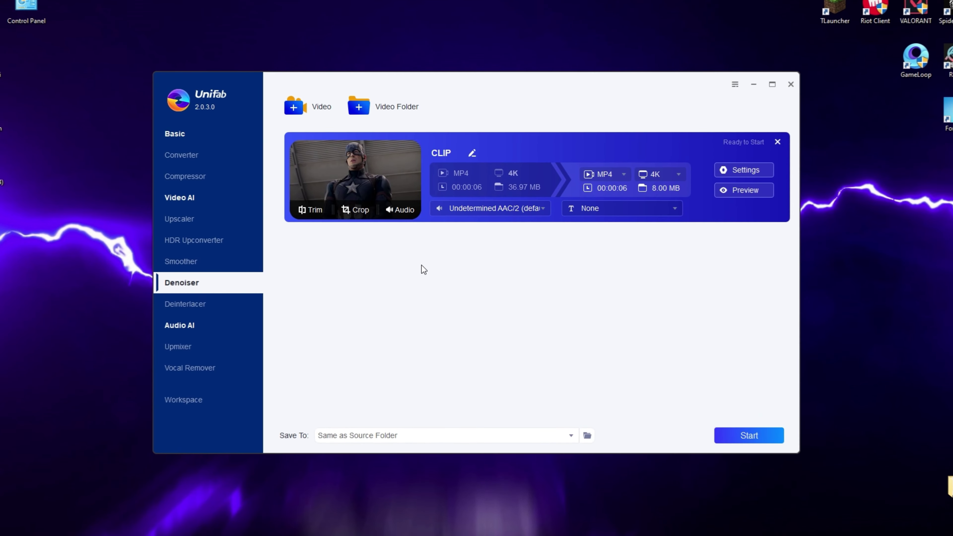
{"action": "left_click", "coordinate": [741, 170]}
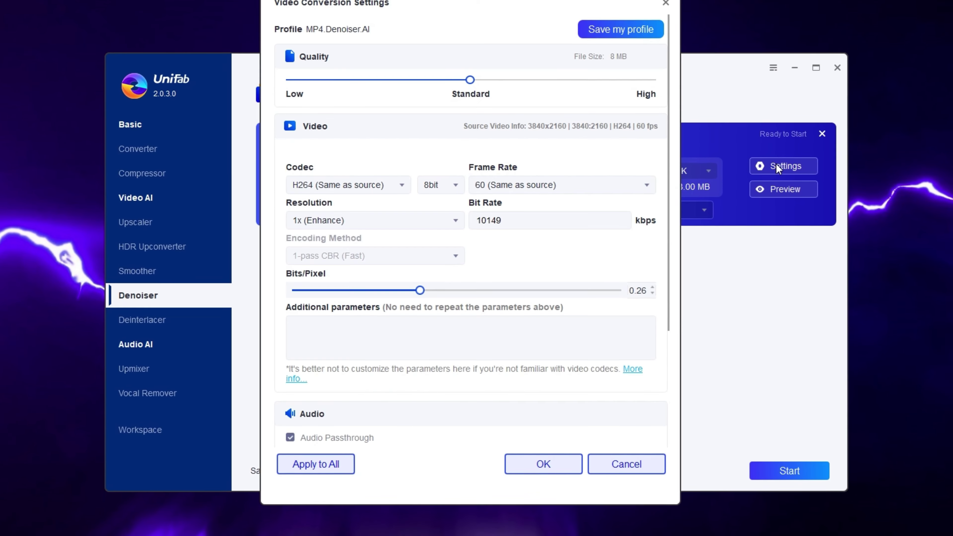
{"action": "left_click_drag", "start_coordinate": [471, 76], "coordinate": [647, 81]}
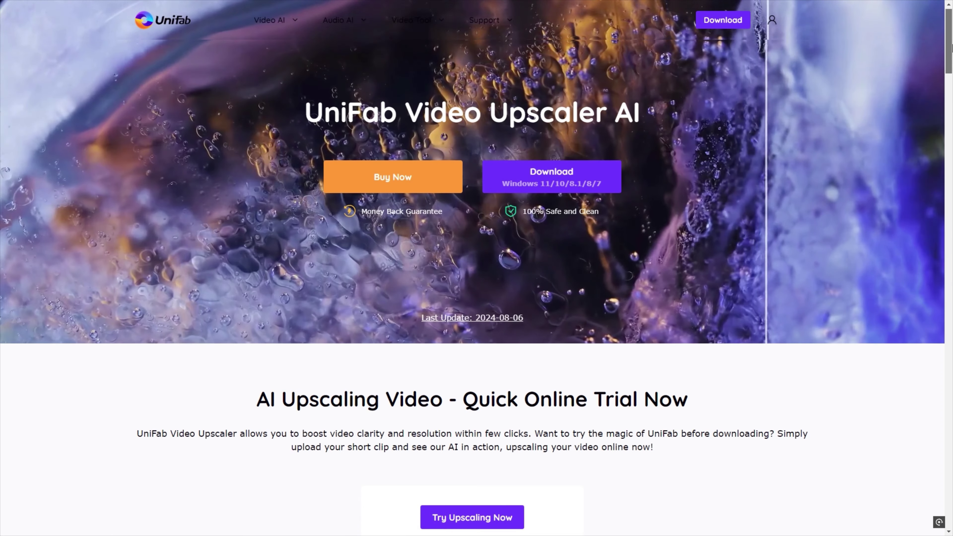
Scroll the Video Upscaler AI product page down to its Download / Buy Now section.
{"action": "scroll", "coordinate": [477, 268], "scroll_direction": "down", "scroll_amount": 4}
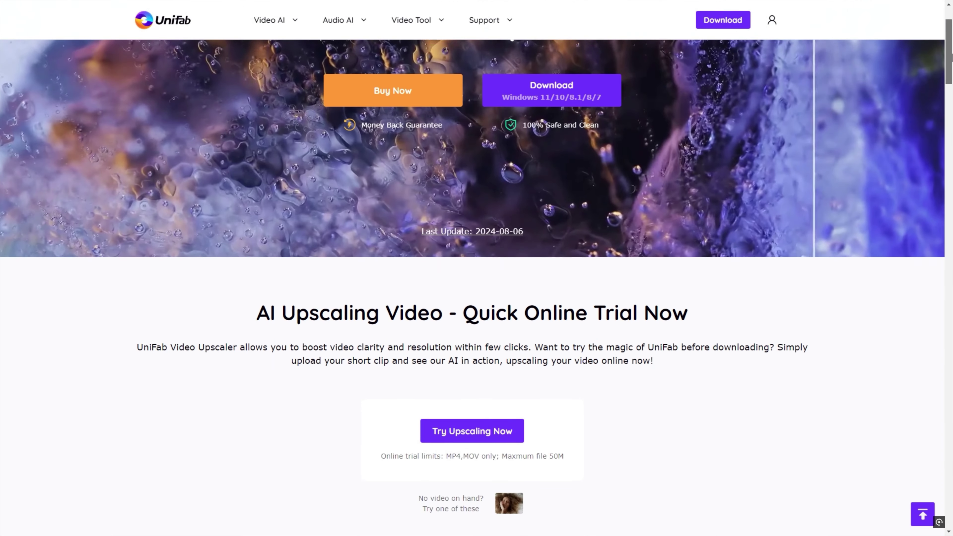
{"action": "left_click_drag", "start_coordinate": [951, 75], "coordinate": [952, 391]}
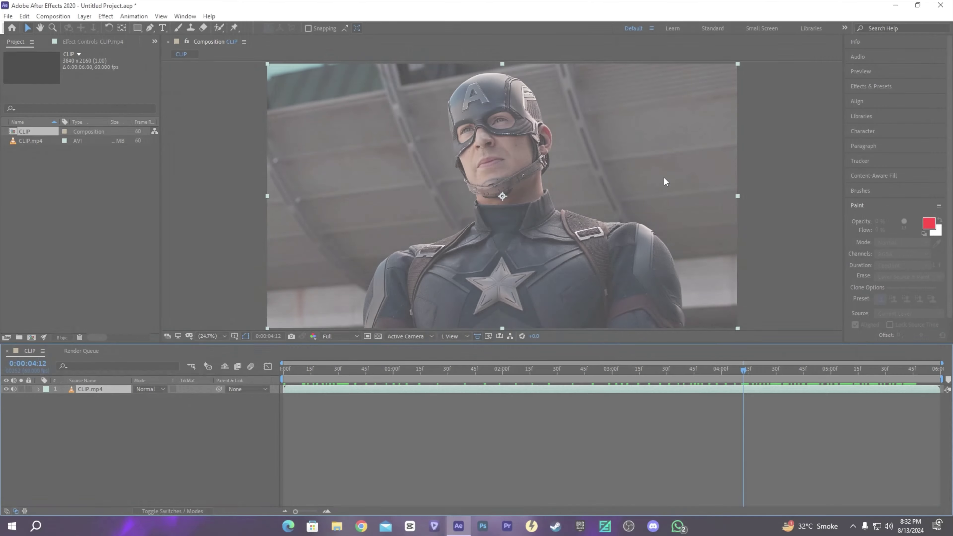
Add Adjustment Layer 1 above CLIP.mp4 in the CLIP composition.
{"action": "right_click", "coordinate": [185, 296]}
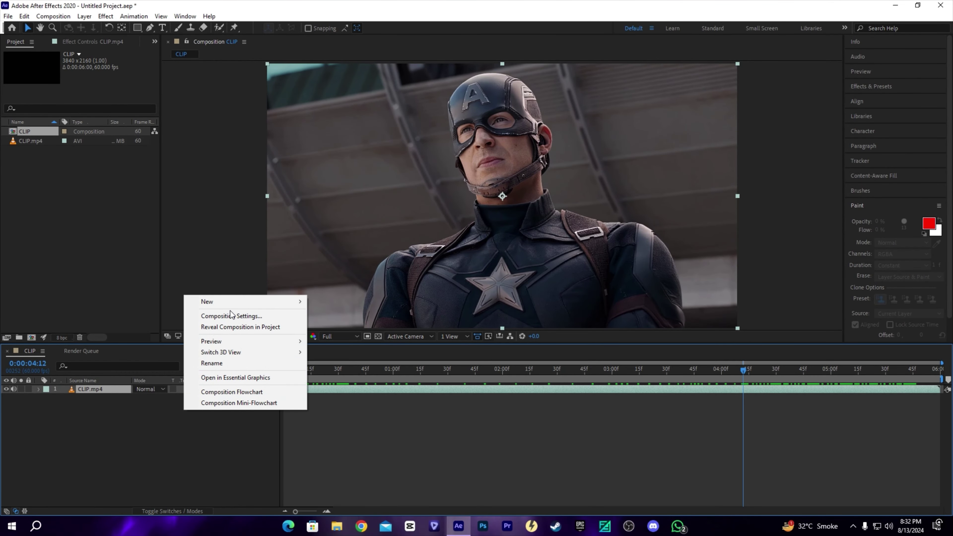
{"action": "mouse_move", "coordinate": [244, 307]}
{"action": "left_click", "coordinate": [361, 382]}
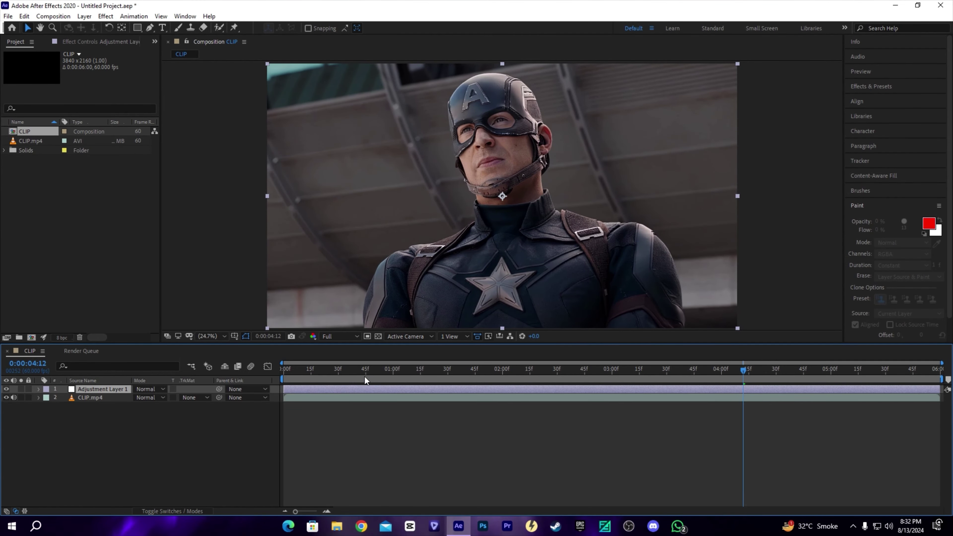
Expand Effects & Presets to Animation Presets > X EFFECTS to show its preset list.
{"action": "left_click", "coordinate": [866, 86]}
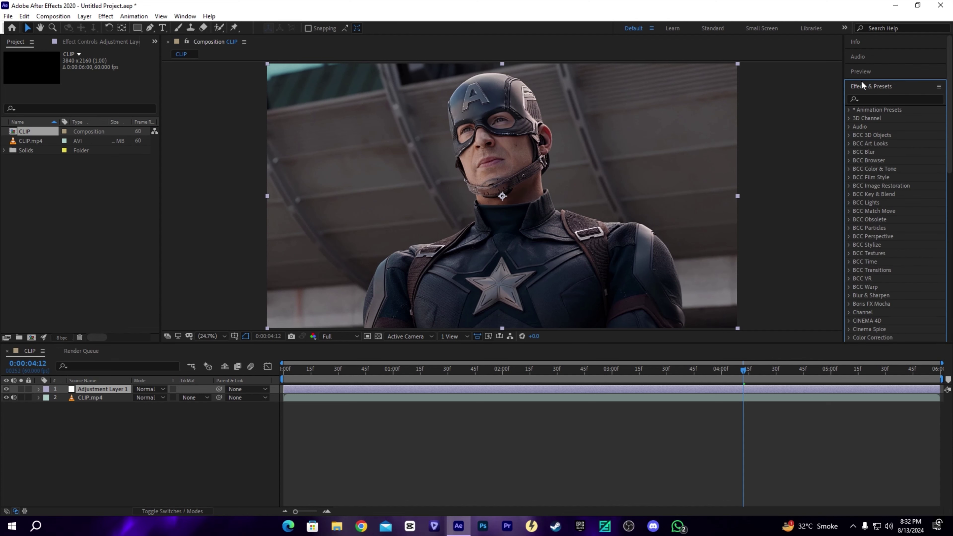
{"action": "left_click", "coordinate": [849, 110]}
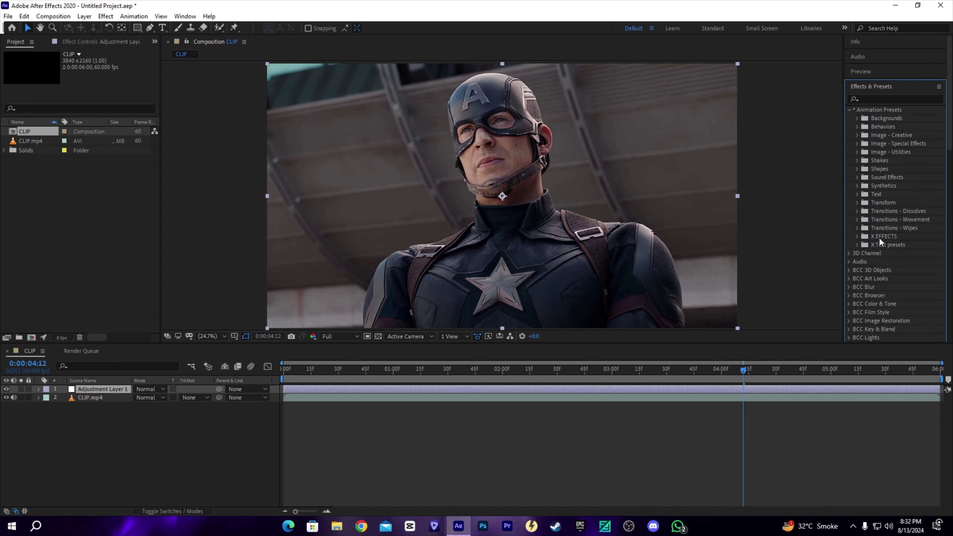
{"action": "left_click", "coordinate": [858, 236]}
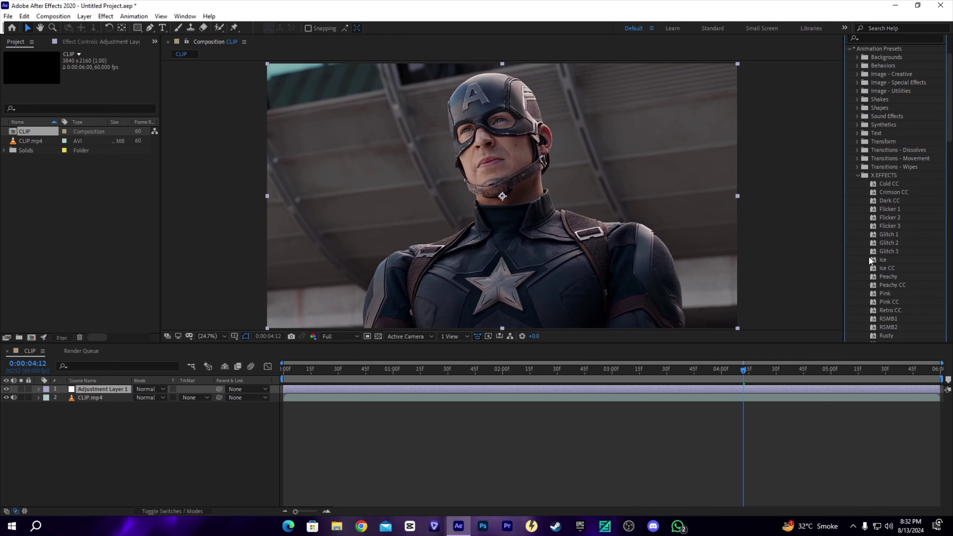
{"action": "scroll", "coordinate": [870, 260], "scroll_direction": "down", "scroll_amount": 2}
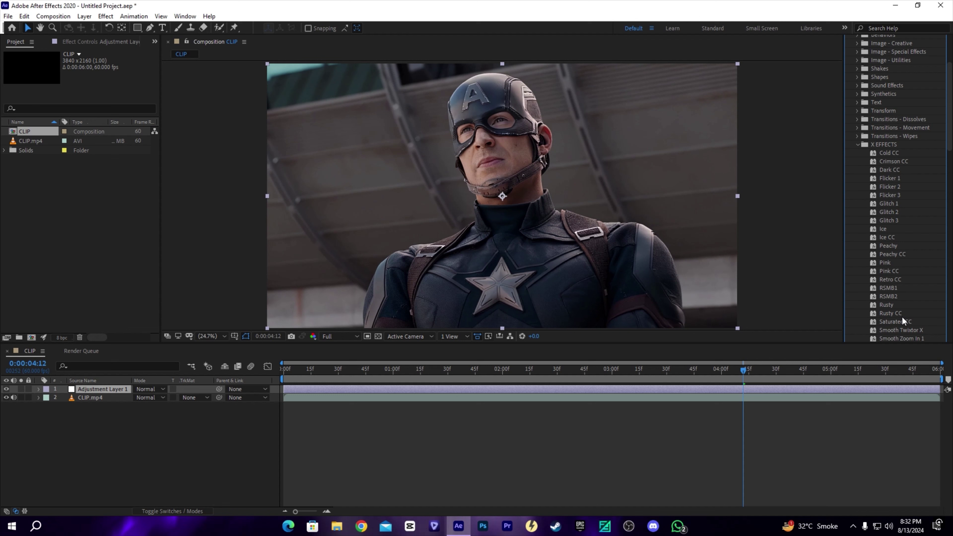
Apply the Saturated CC preset to Adjustment Layer 1 and scrub the timeline to preview.
{"action": "left_click_drag", "start_coordinate": [900, 320], "coordinate": [703, 387]}
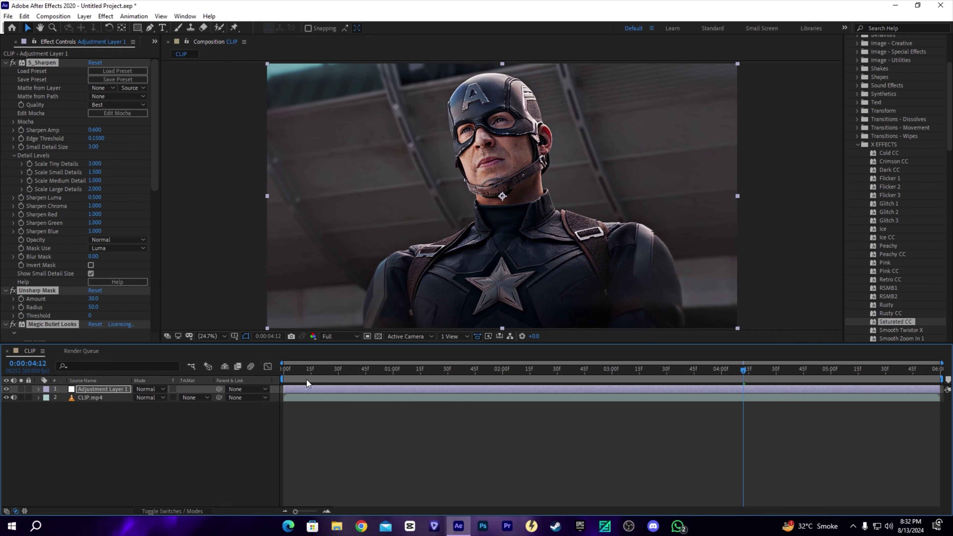
{"action": "left_click_drag", "start_coordinate": [313, 378], "coordinate": [756, 395]}
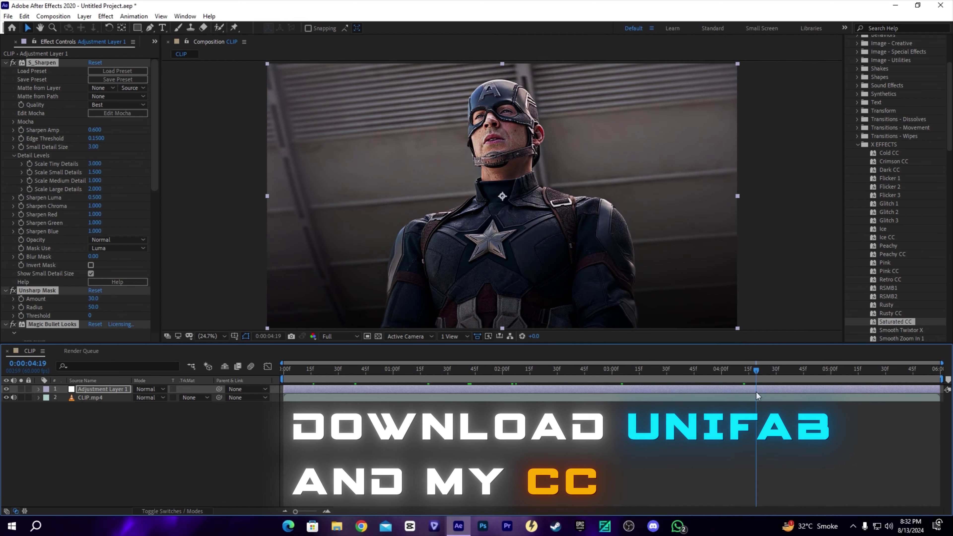